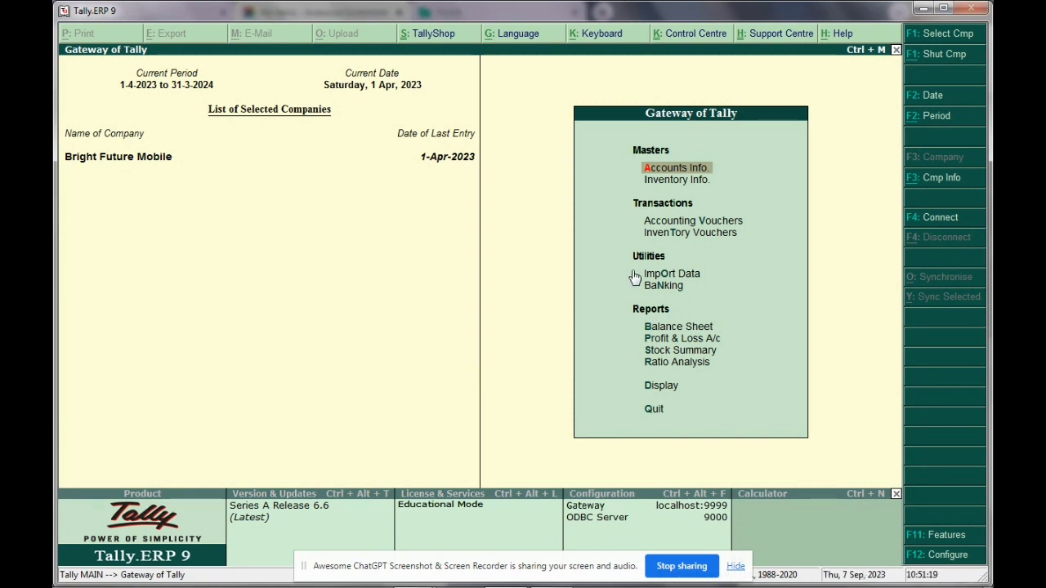
Start a contra voucher under Accounting Vouchers and credit Cash with 10,000
click(669, 222)
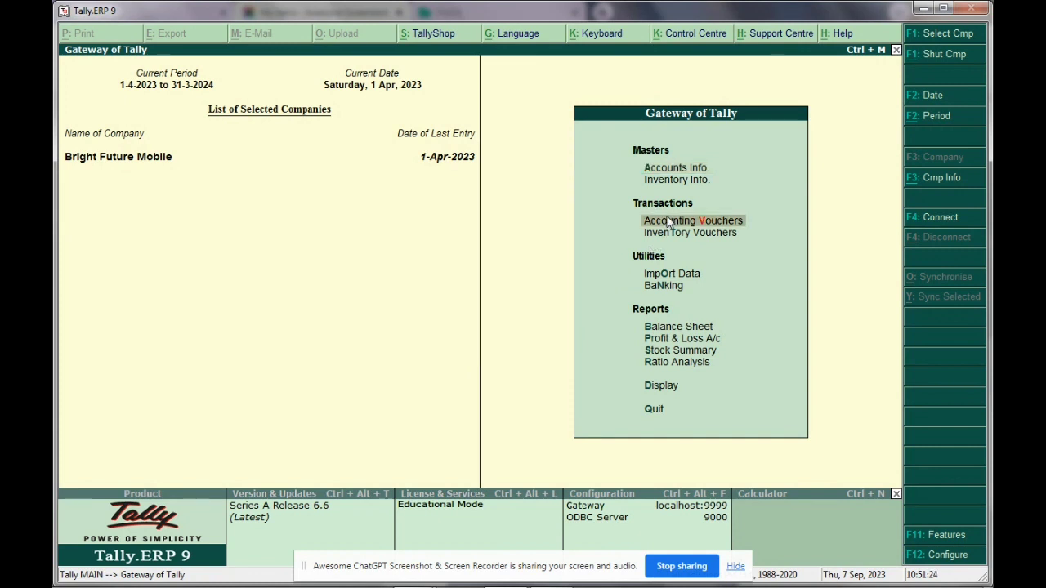
click(669, 221)
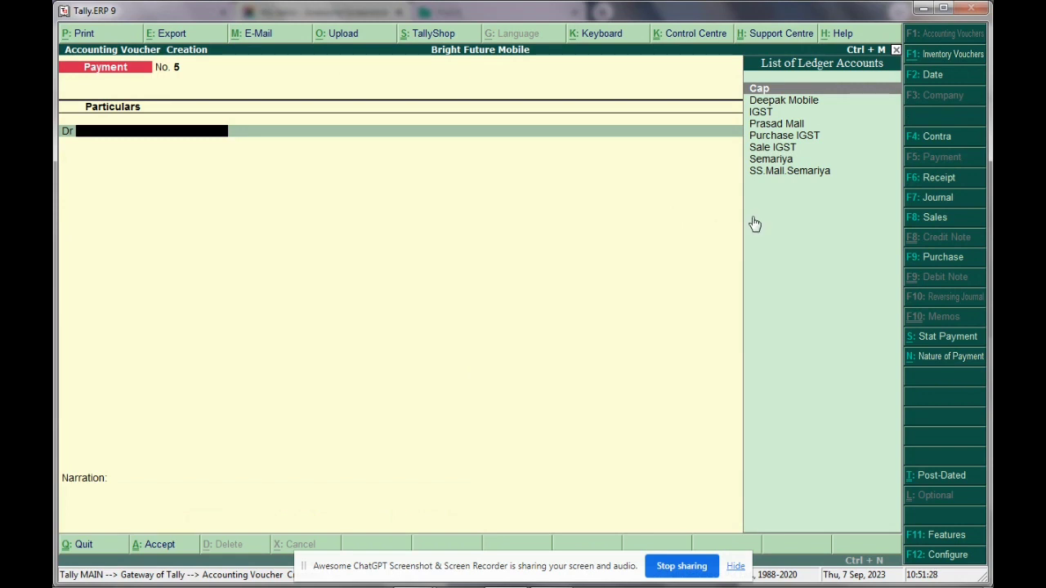
click(937, 139)
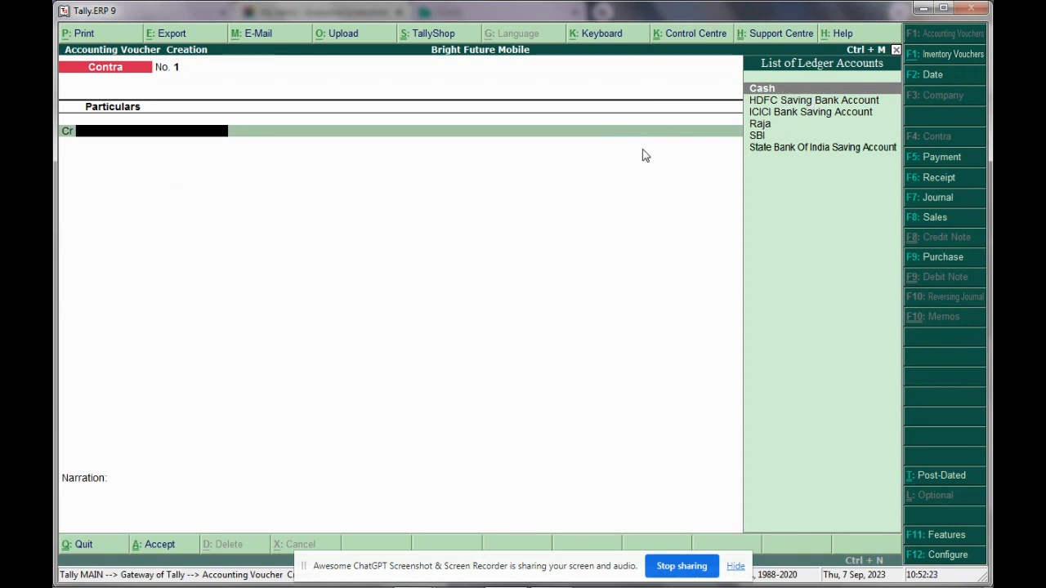
key(Return)
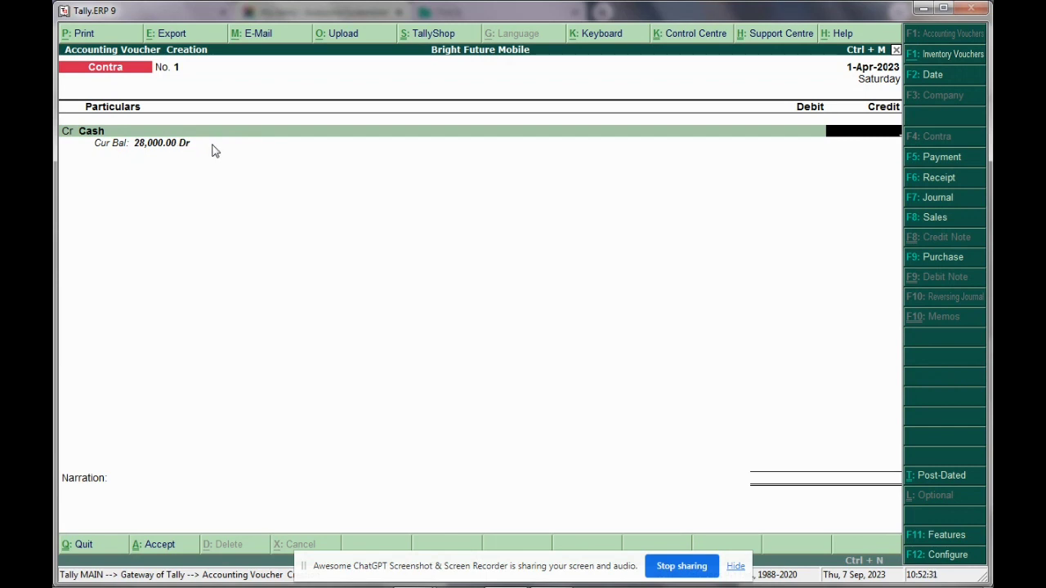
text(10000)
key(Return)
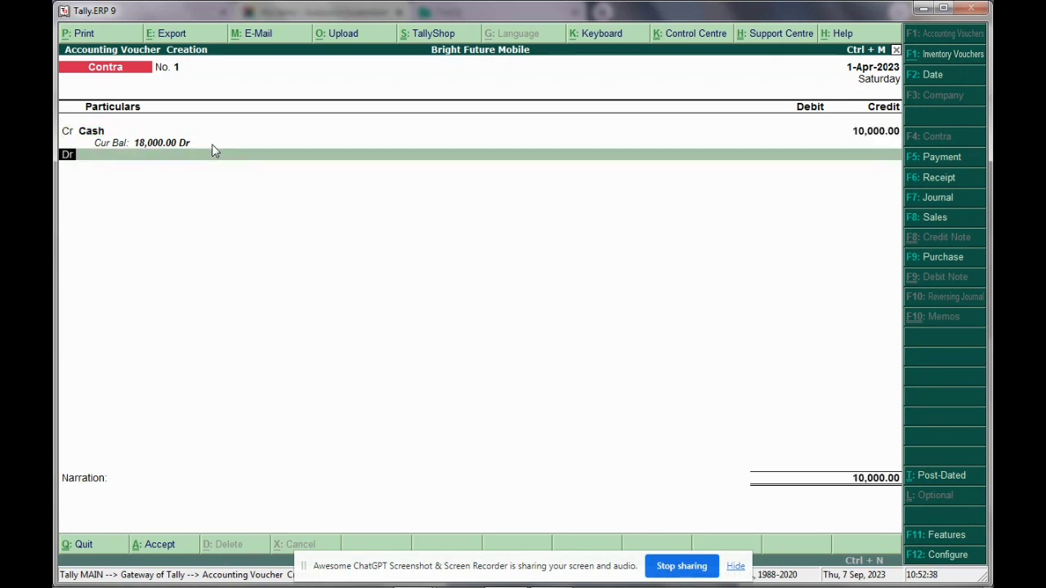
Debit HDFC Saving Bank Account with 10,000 in the contra voucher
key(Return)
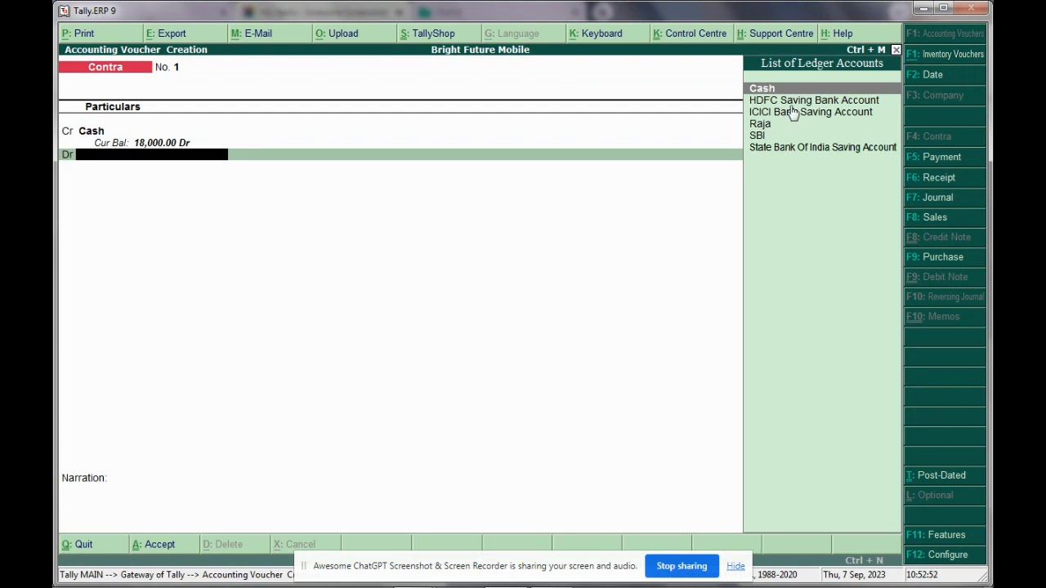
key(Down)
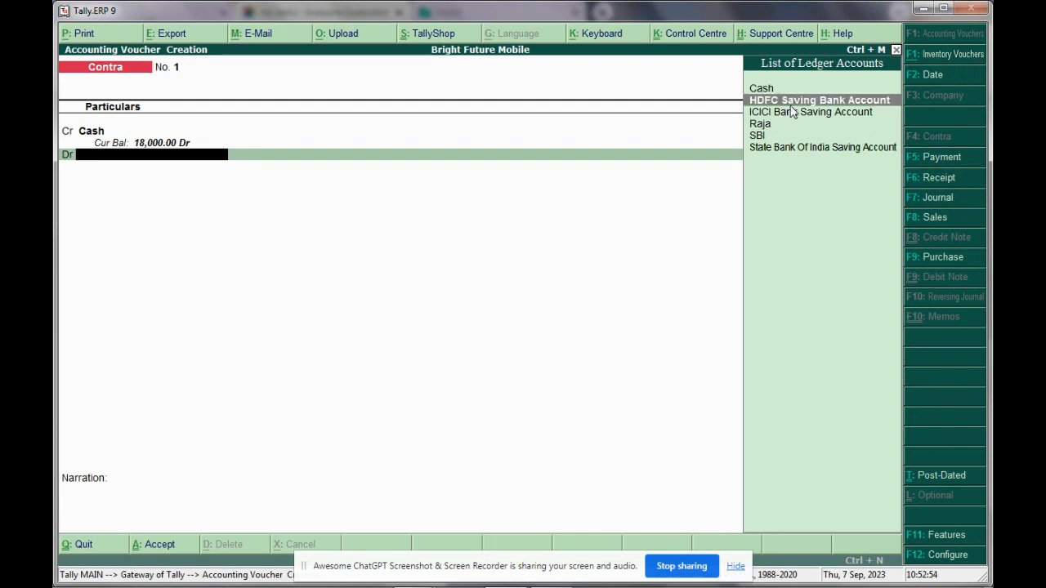
key(Return)
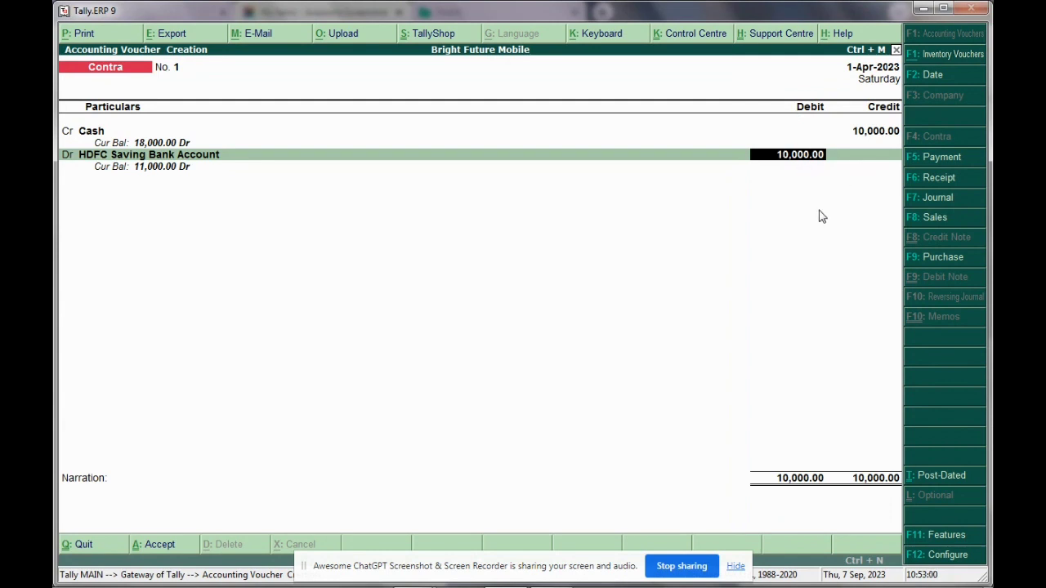
key(Return)
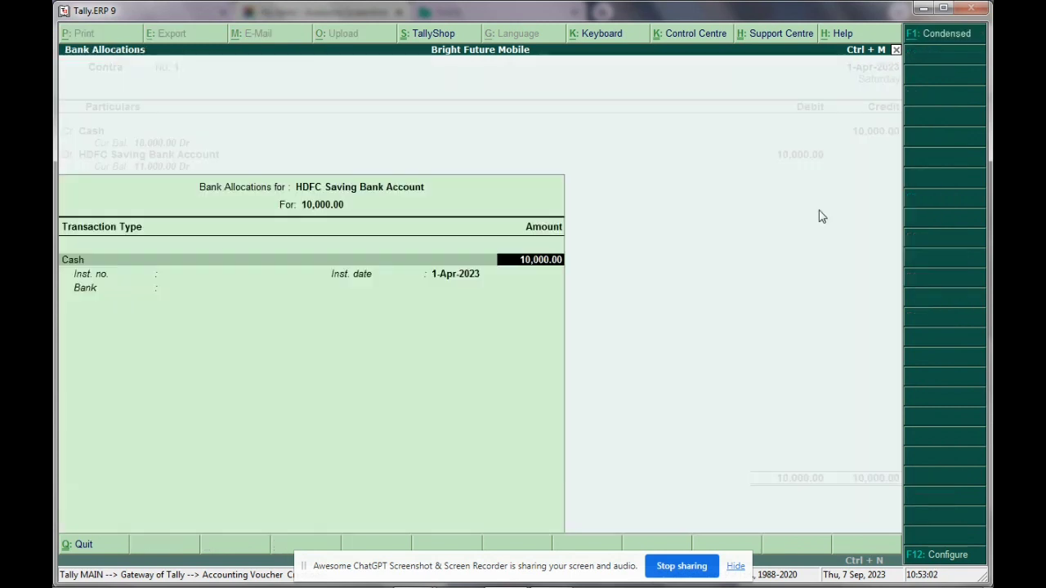
Record the cash deposit as five 2000 notes, save the voucher without instrument details, and return to the Gateway of Tally
key(Return)
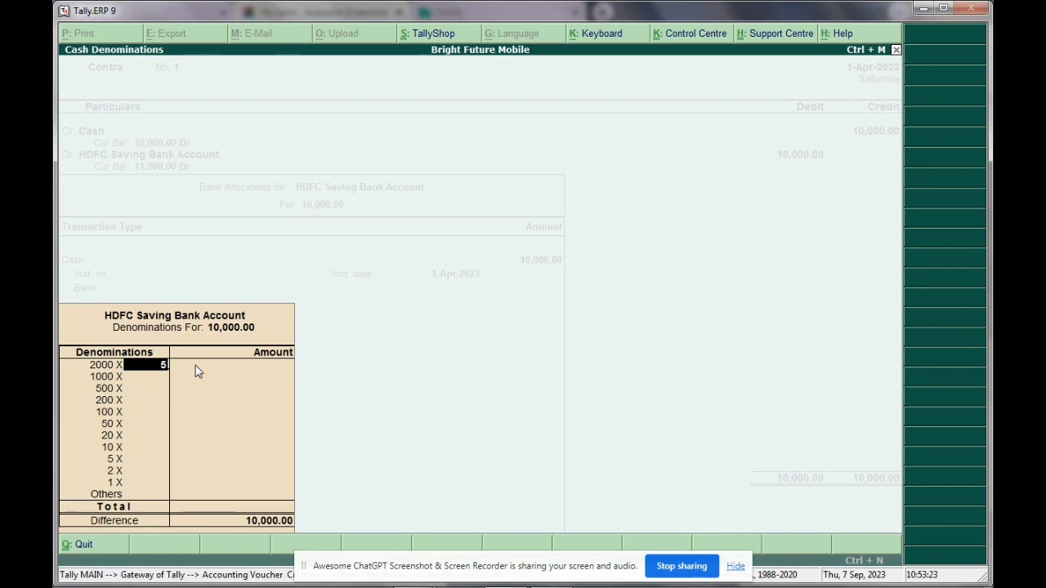
key(Return)
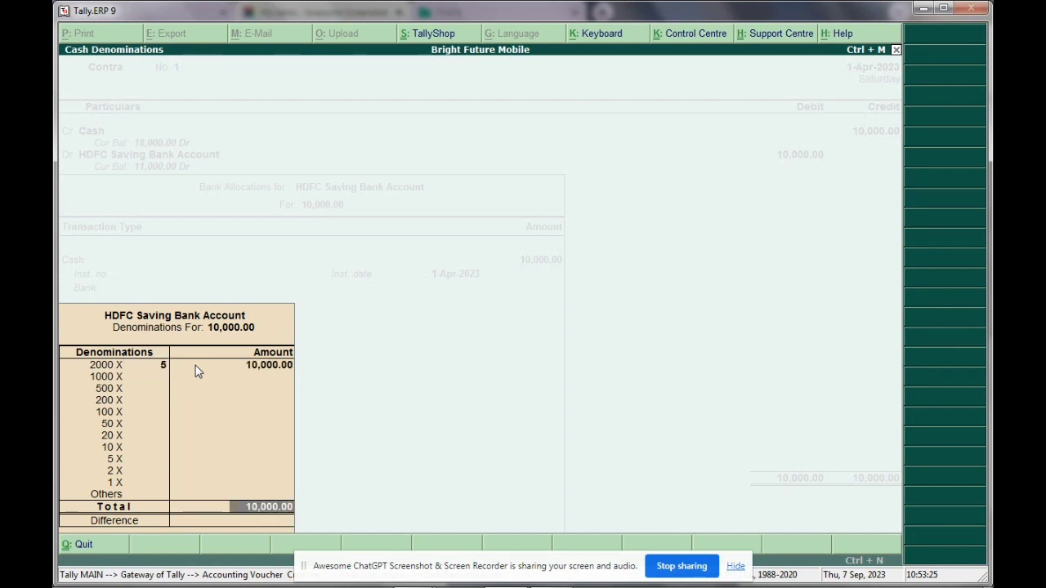
key(Return)
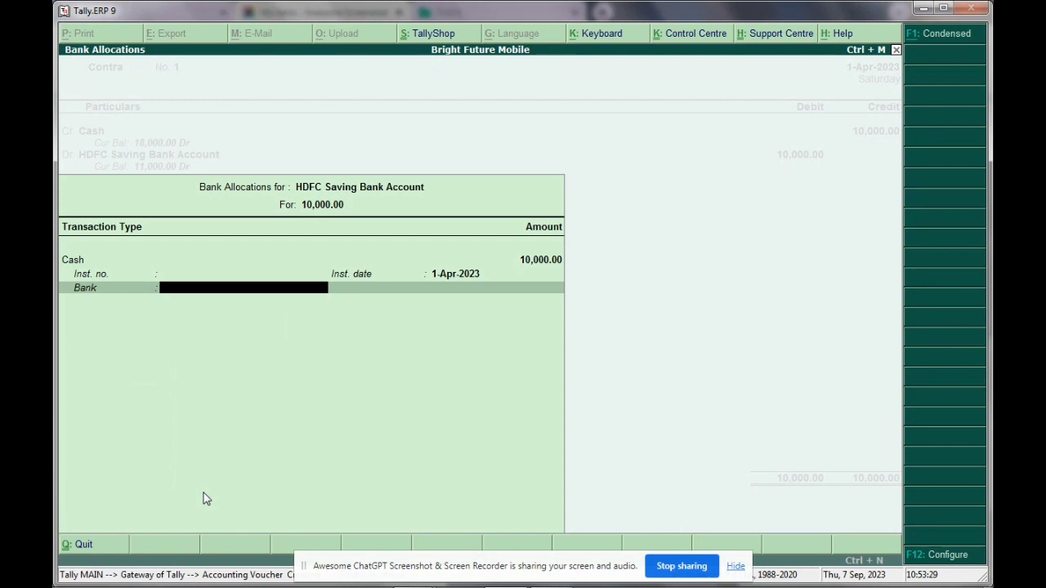
key(Return)
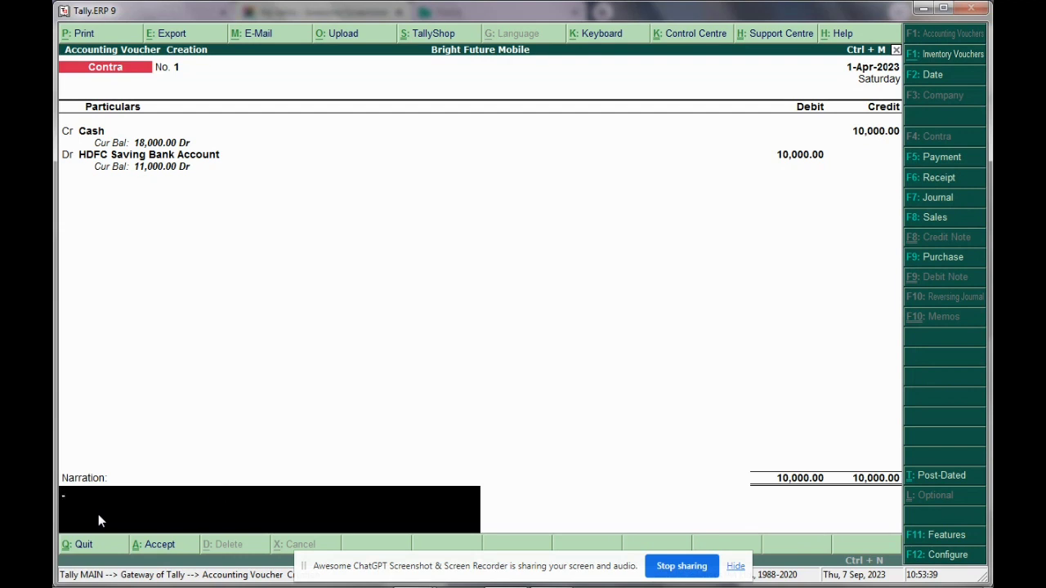
key(Return)
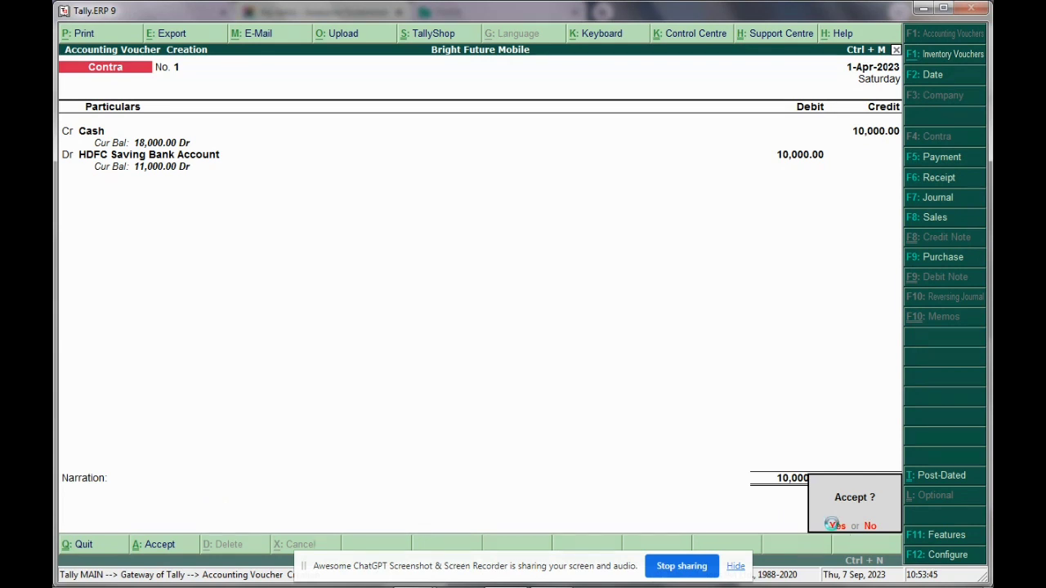
key(Return)
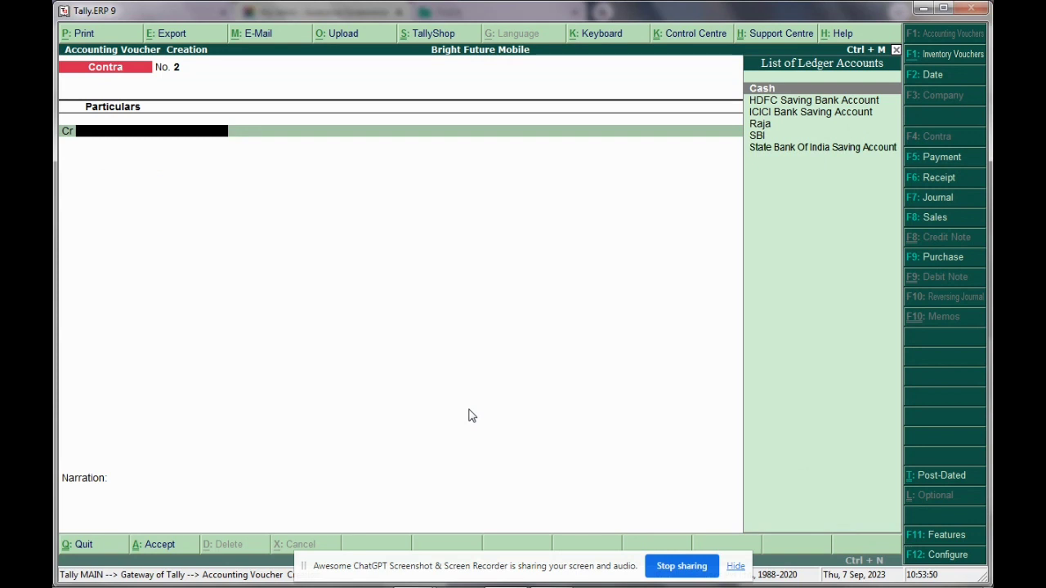
key(Escape)
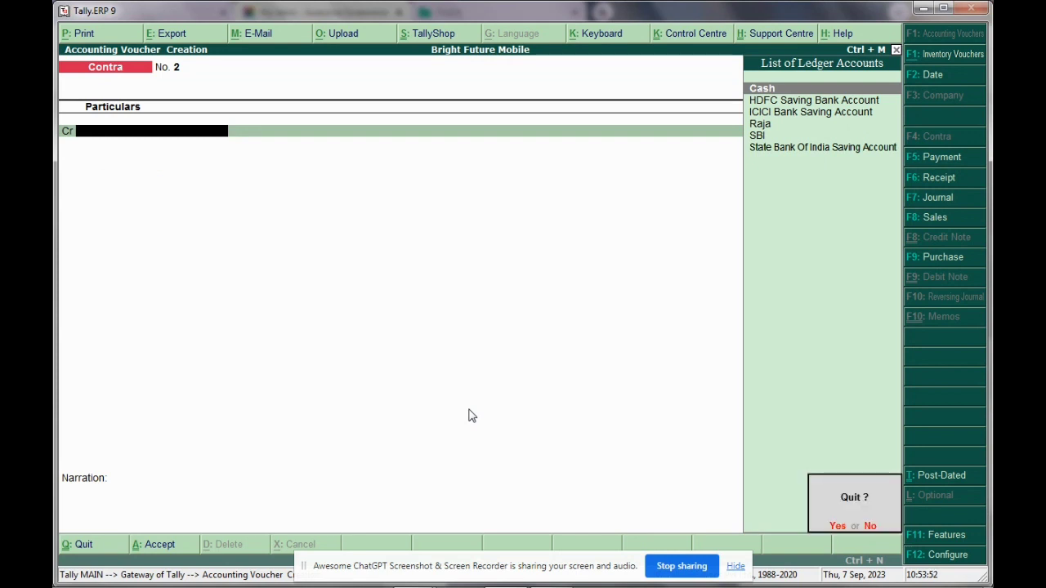
key(y)
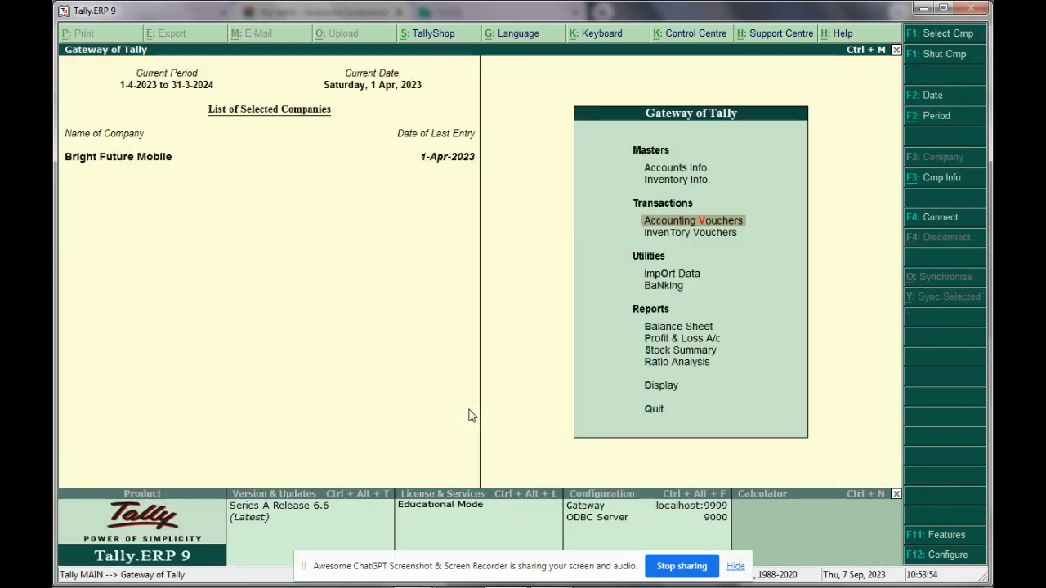
Open the Balance Sheet and show it in detailed form
key(Down)
key(Down)
key(Down)
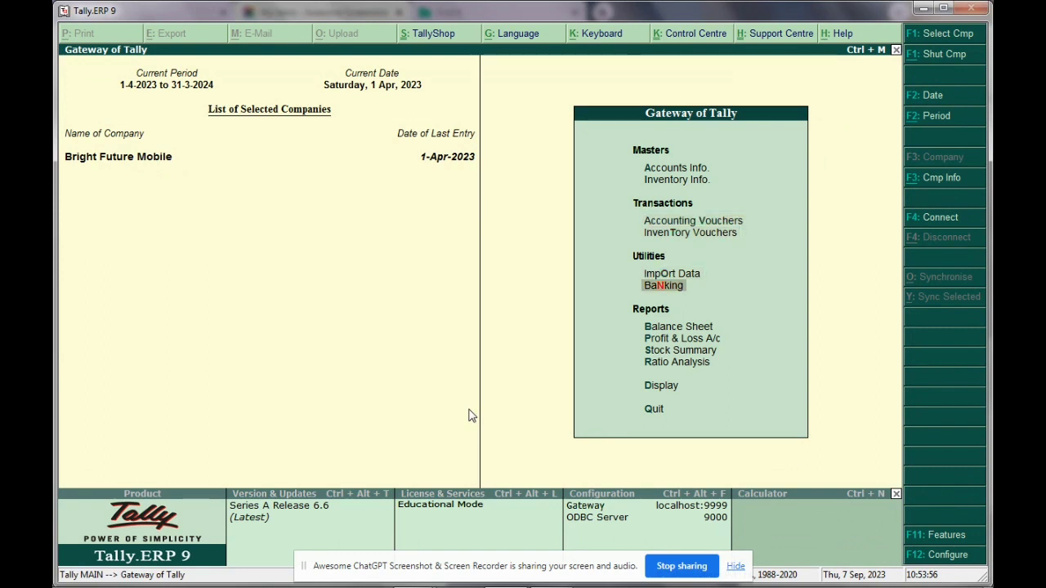
key(Down)
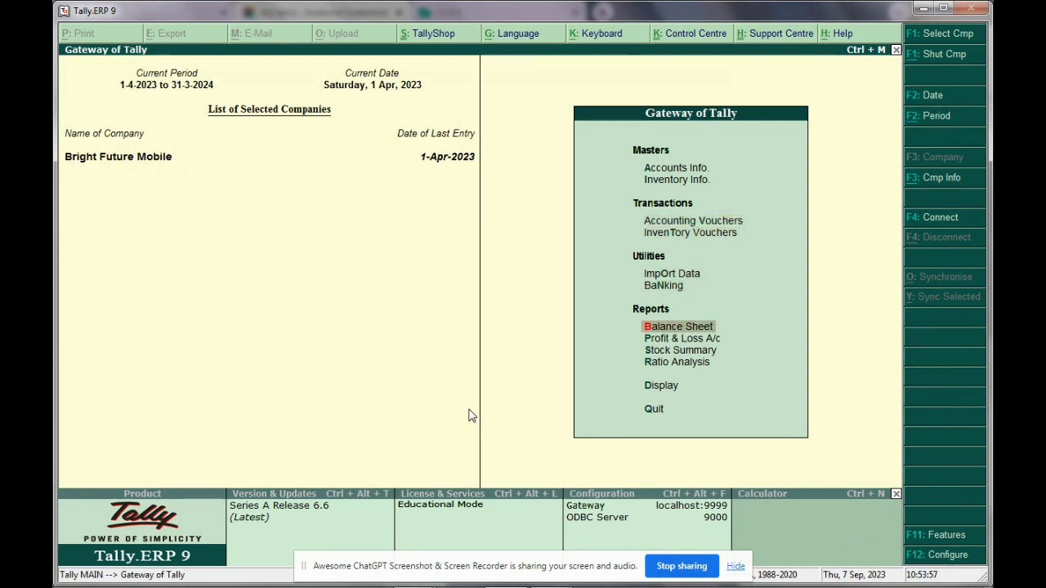
click(654, 329)
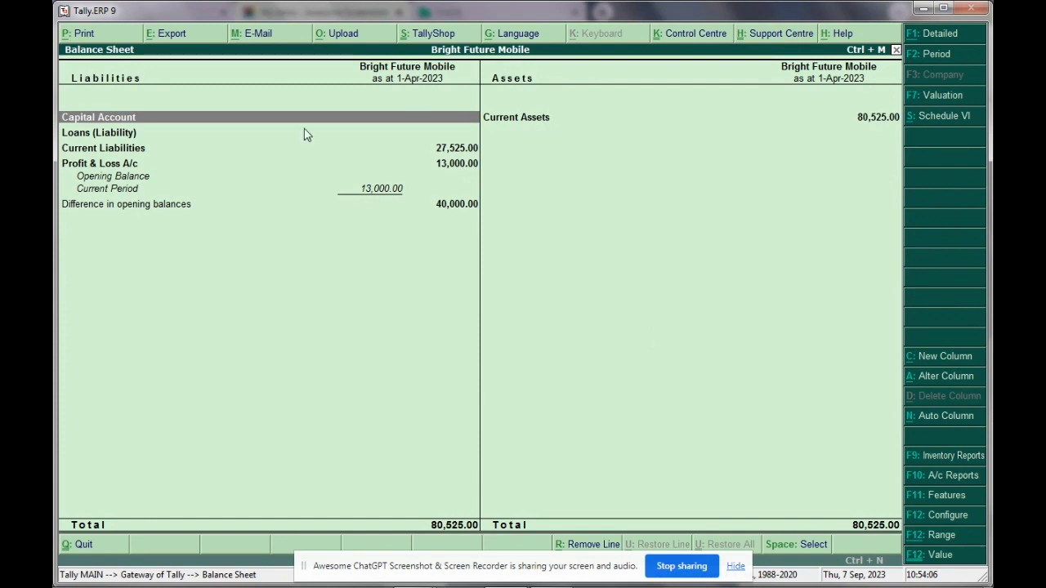
click(938, 38)
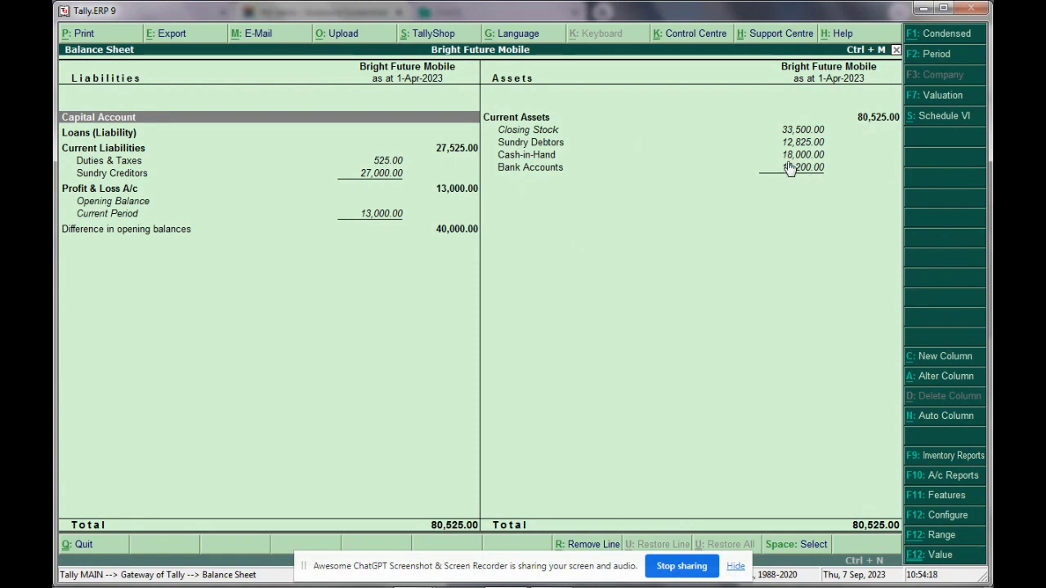
Examine the April vouchers of HDFC Saving Bank Account within Bank Accounts, then return to the Gateway of Tally
double_click(553, 170)
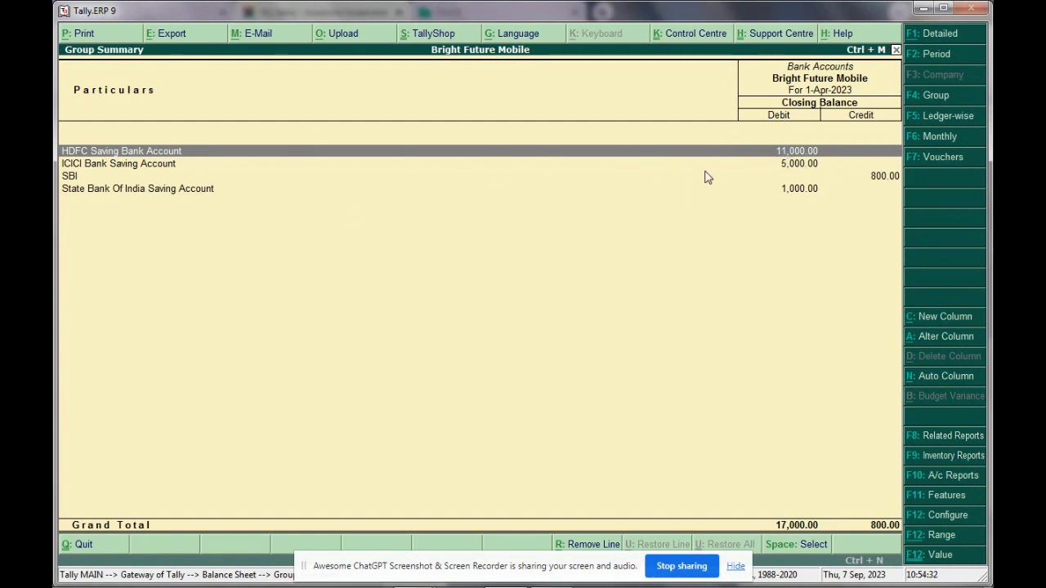
double_click(119, 155)
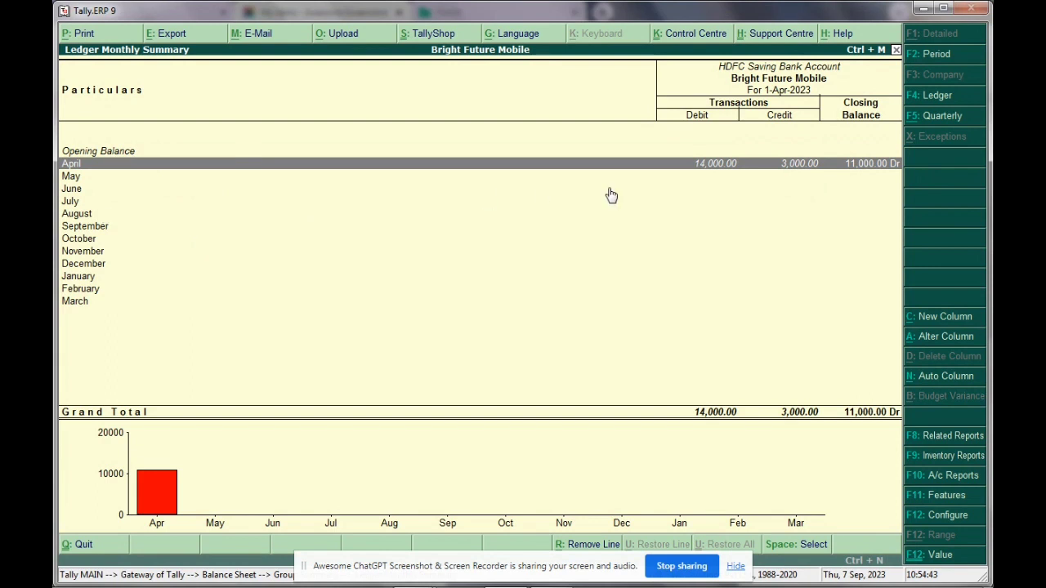
double_click(707, 166)
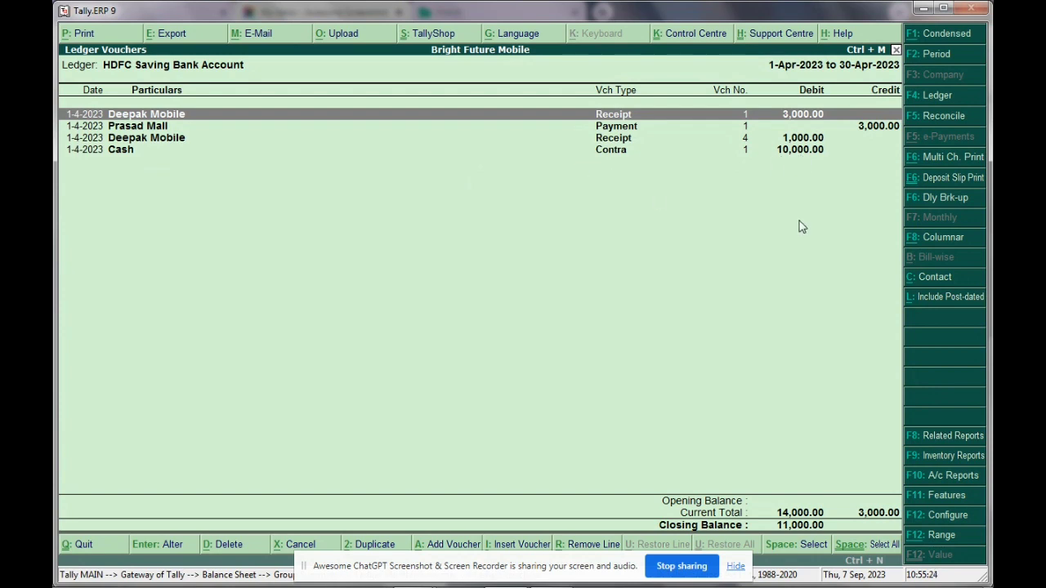
key(Escape)
key(Escape)
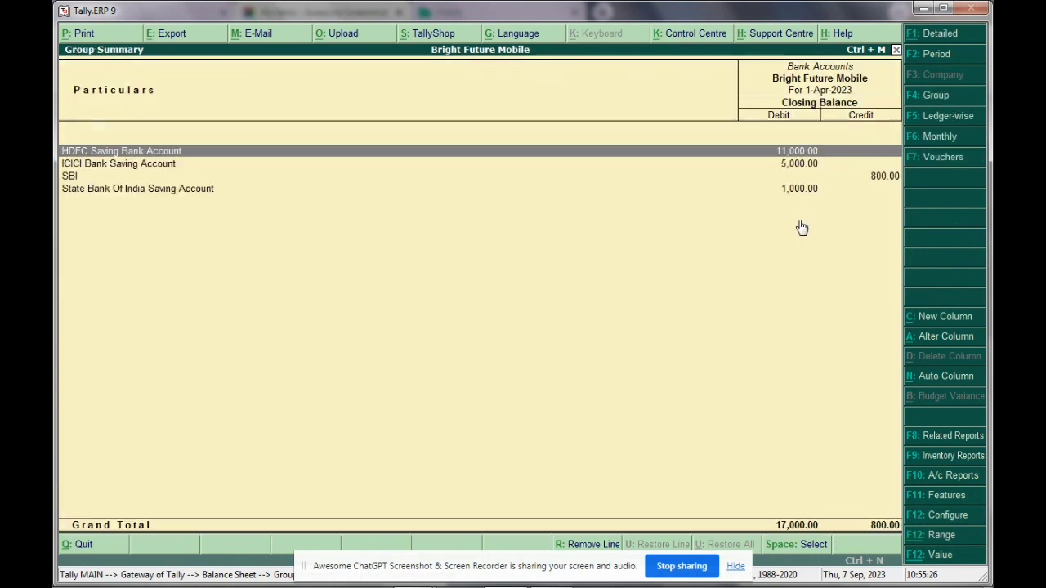
key(Escape)
key(Escape)
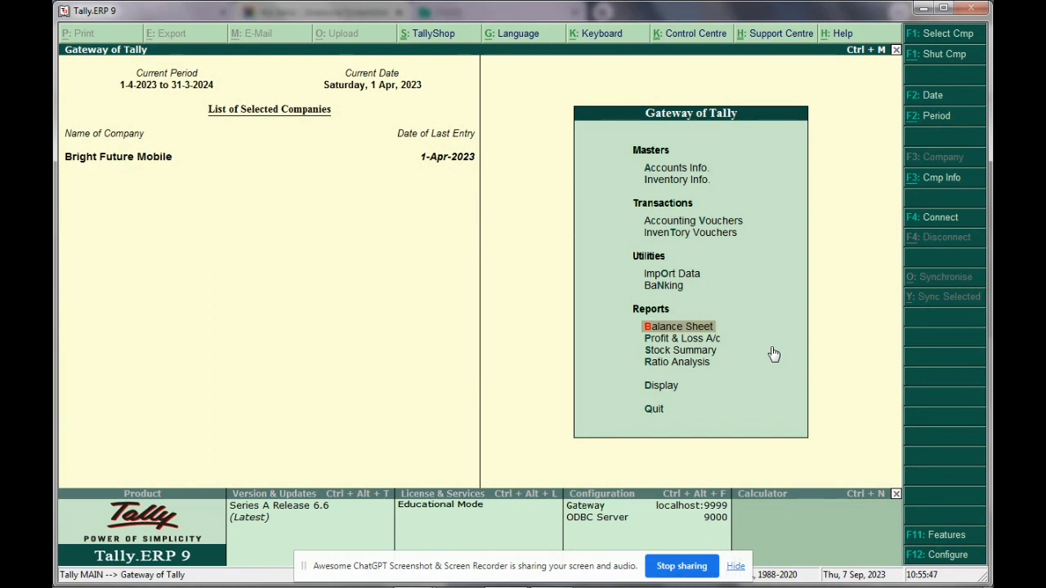
Start a second contra voucher and credit HDFC Saving Bank Account with 5,000
click(707, 222)
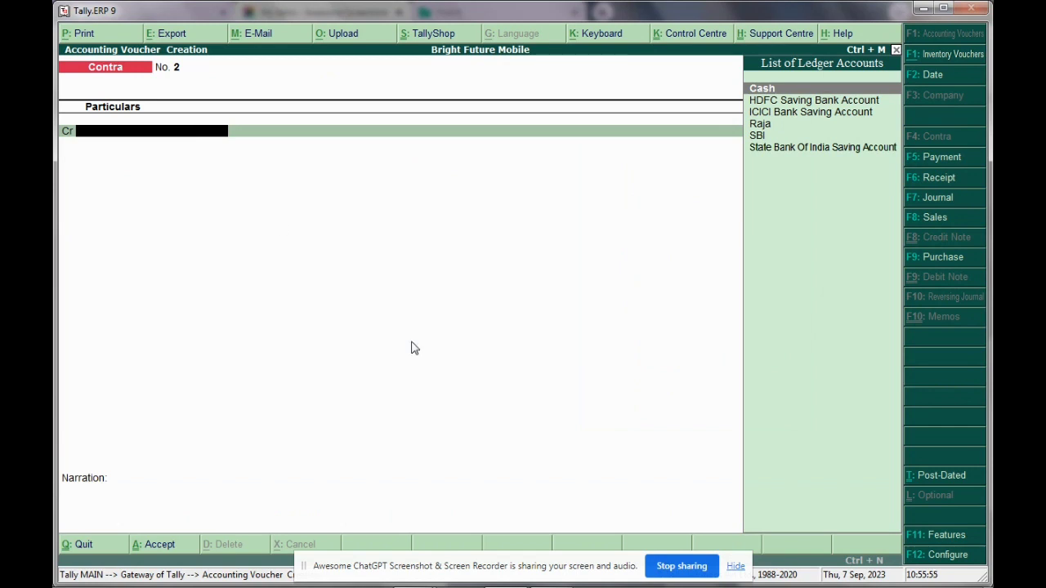
key(Down)
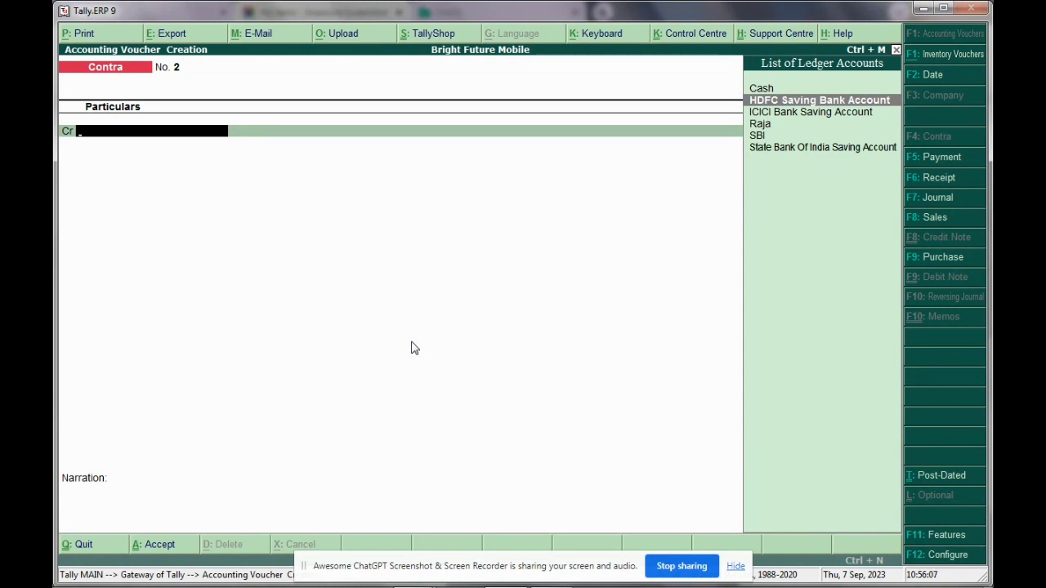
key(Return)
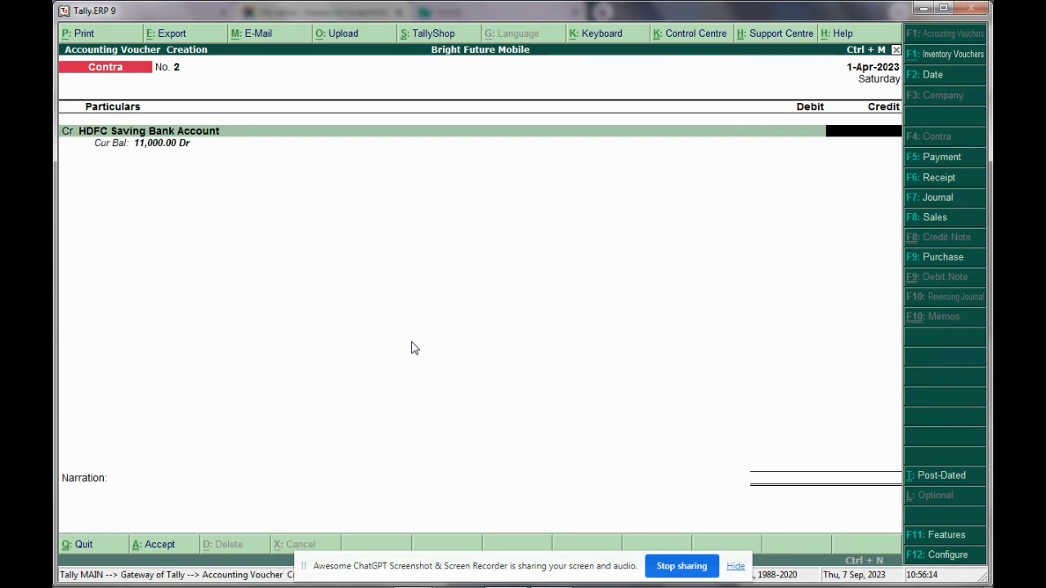
text(5000)
key(Return)
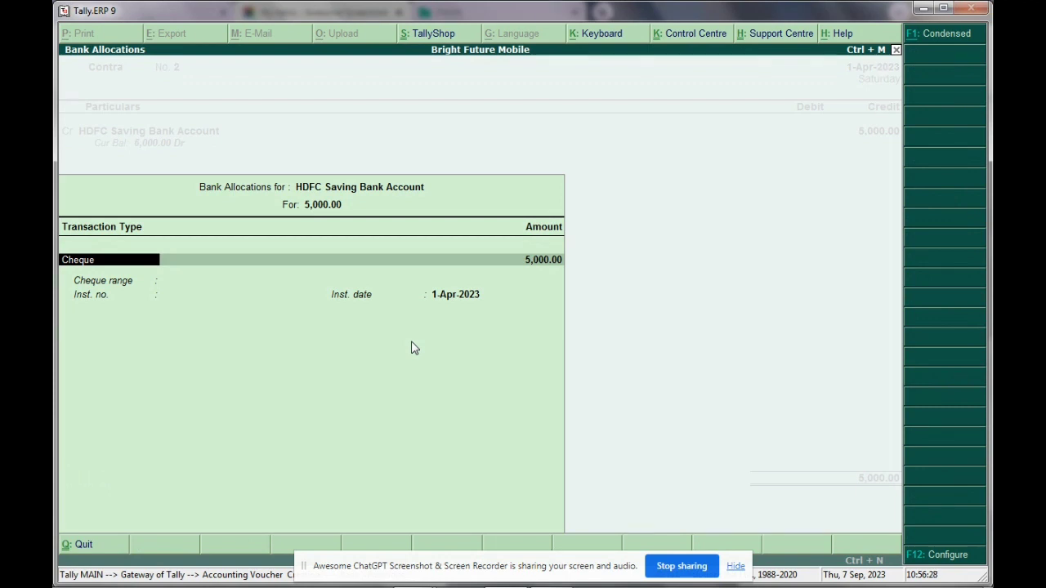
Allocate the bank withdrawal as a Cheque with range Not Applicable and no instrument number, and debit Cash with 5,000
key(Return)
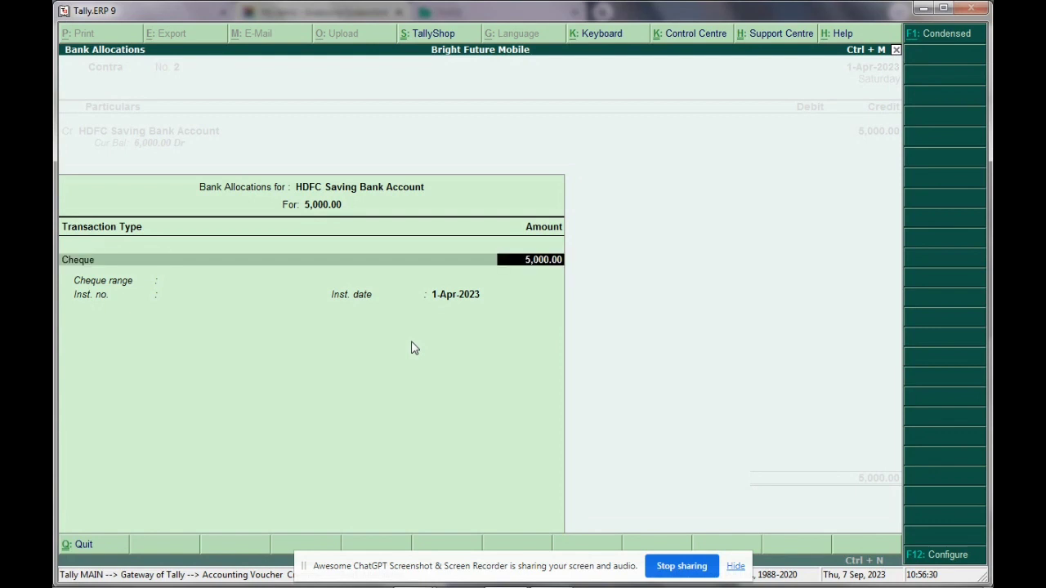
key(Return)
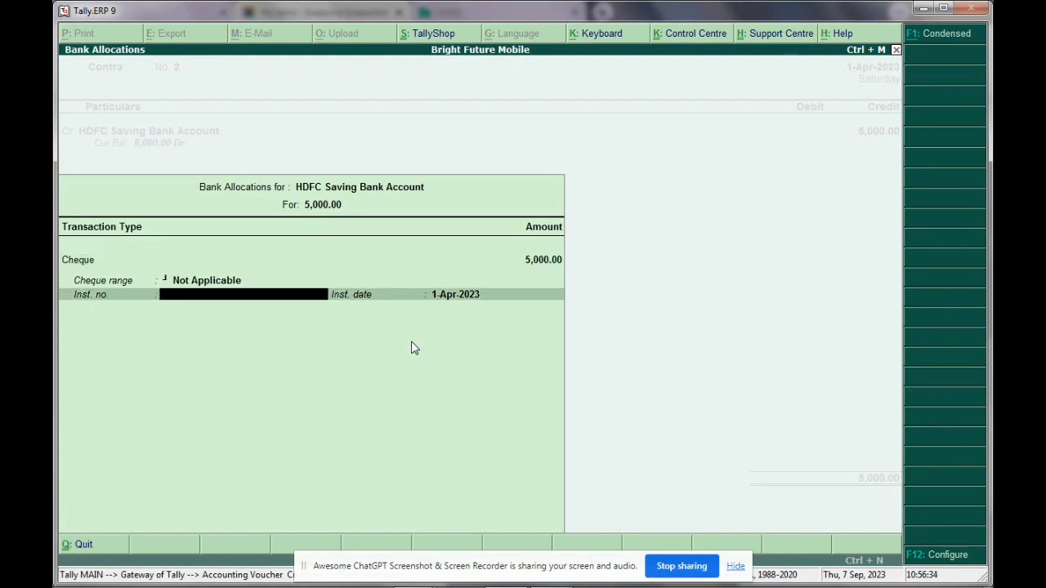
key(Return)
key(Return)
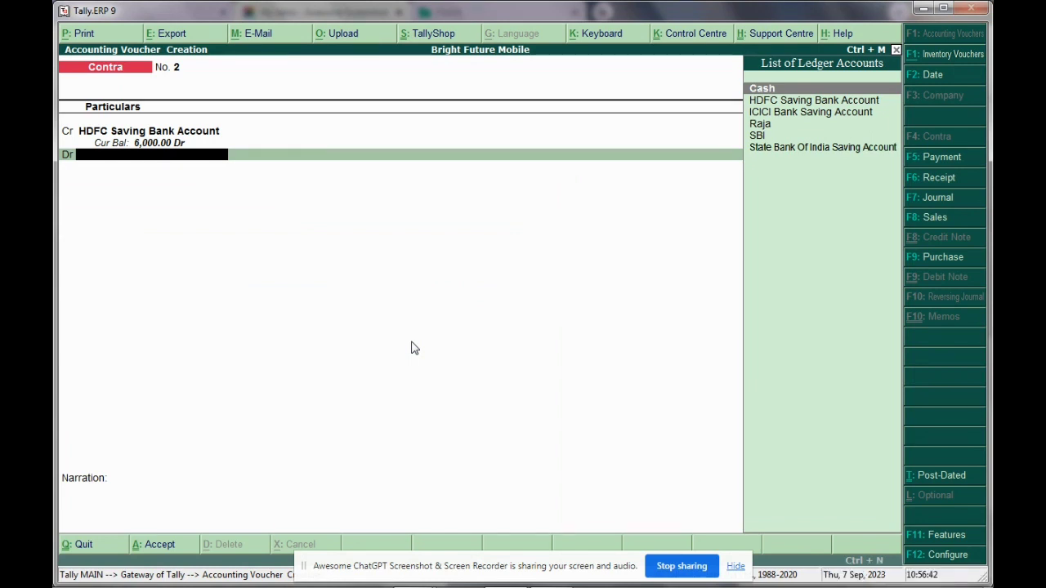
key(Return)
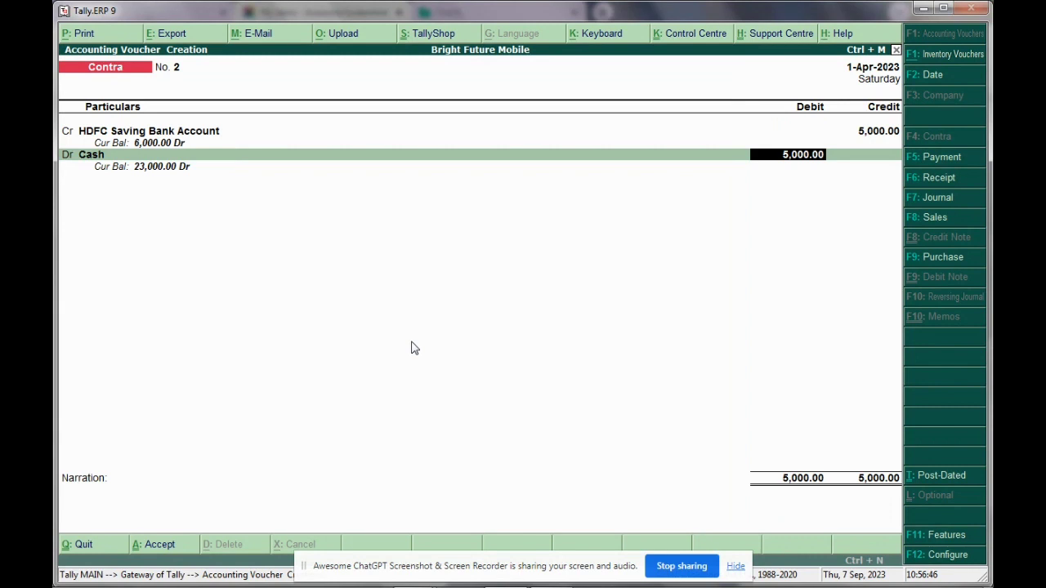
key(Return)
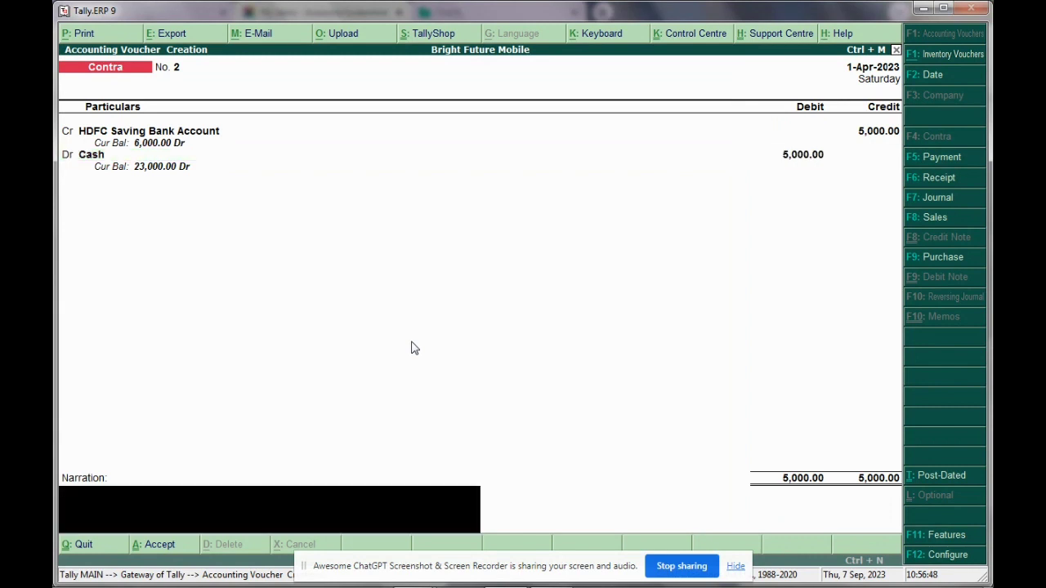
Save the cash withdrawal contra voucher without a narration and return to the Gateway of Tally
key(Return)
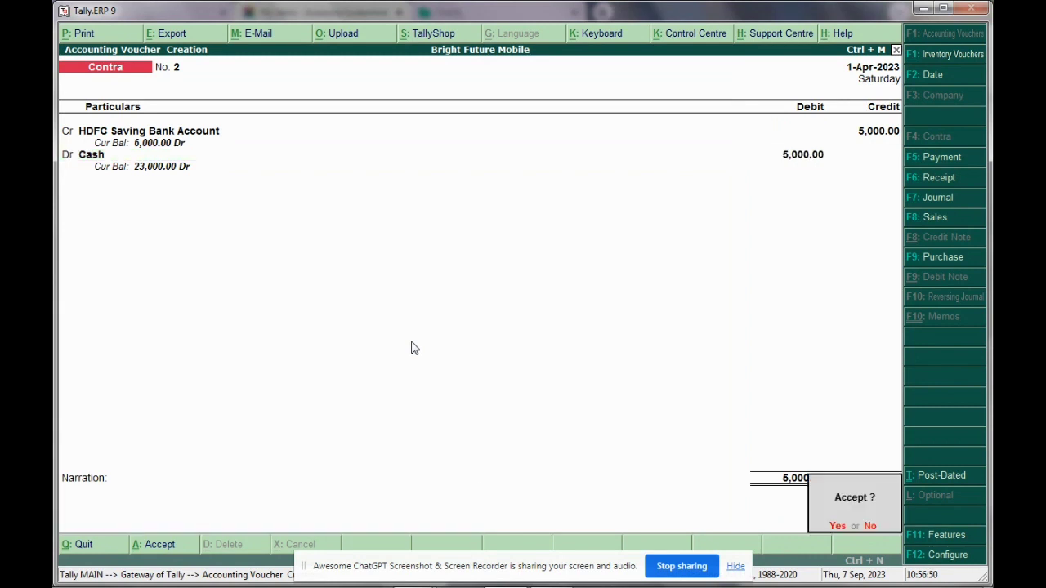
key(Return)
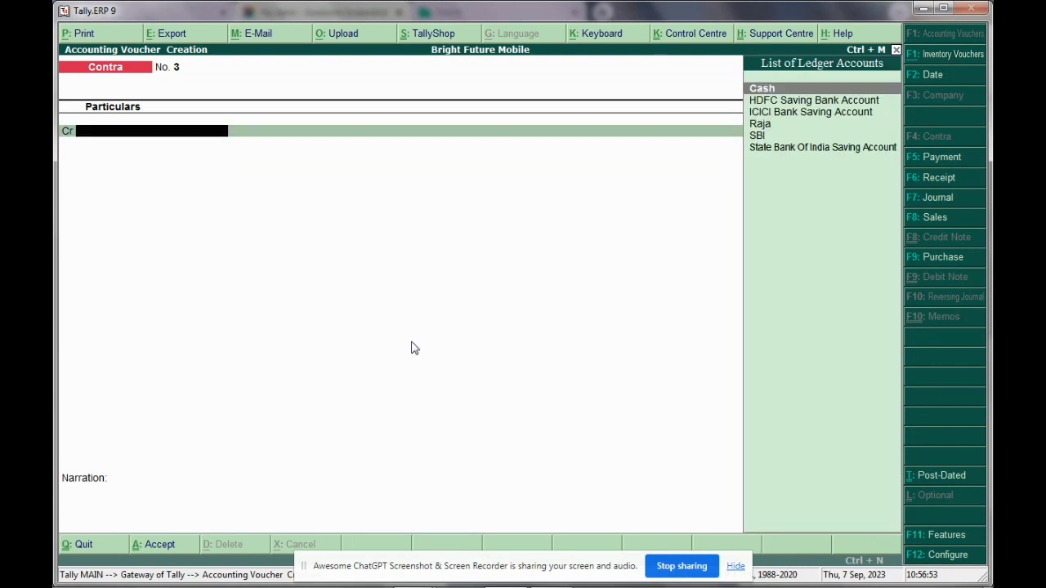
key(Escape)
key(Return)
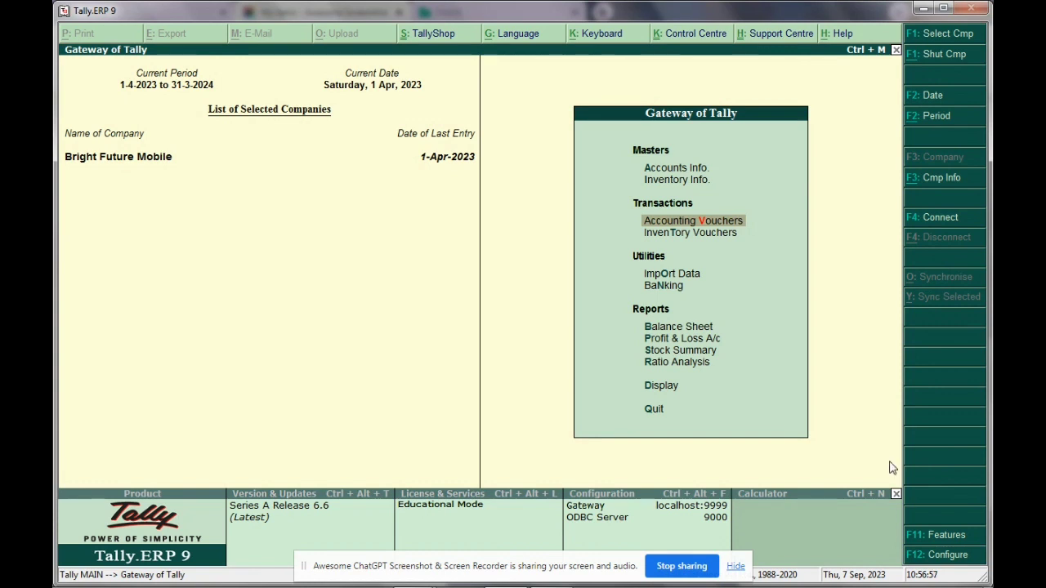
Examine the Cash-in-Hand and Bank Accounts balances in the detailed Balance Sheet, then return to the Gateway of Tally
click(687, 327)
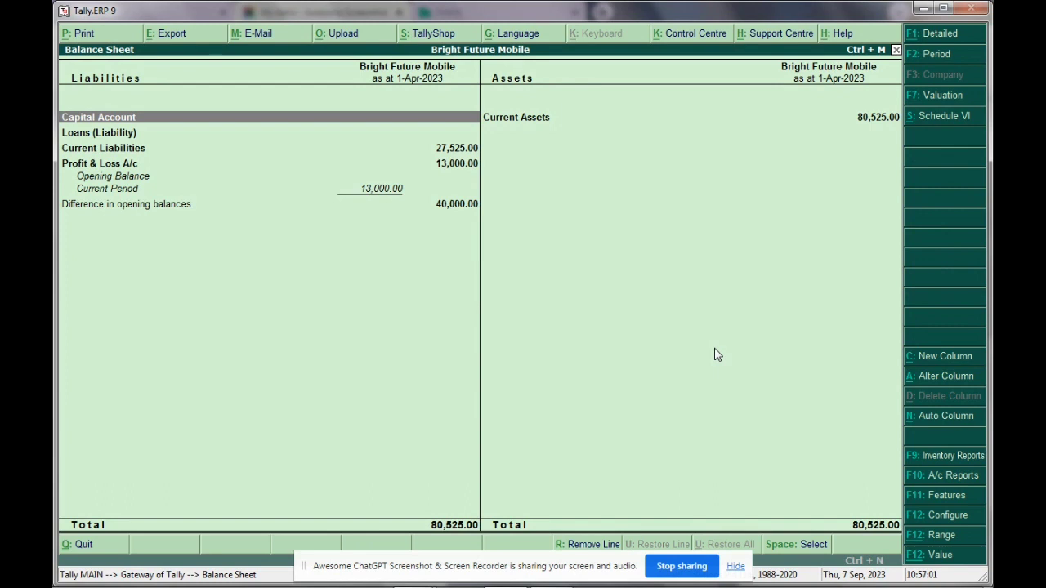
key(alt+F1)
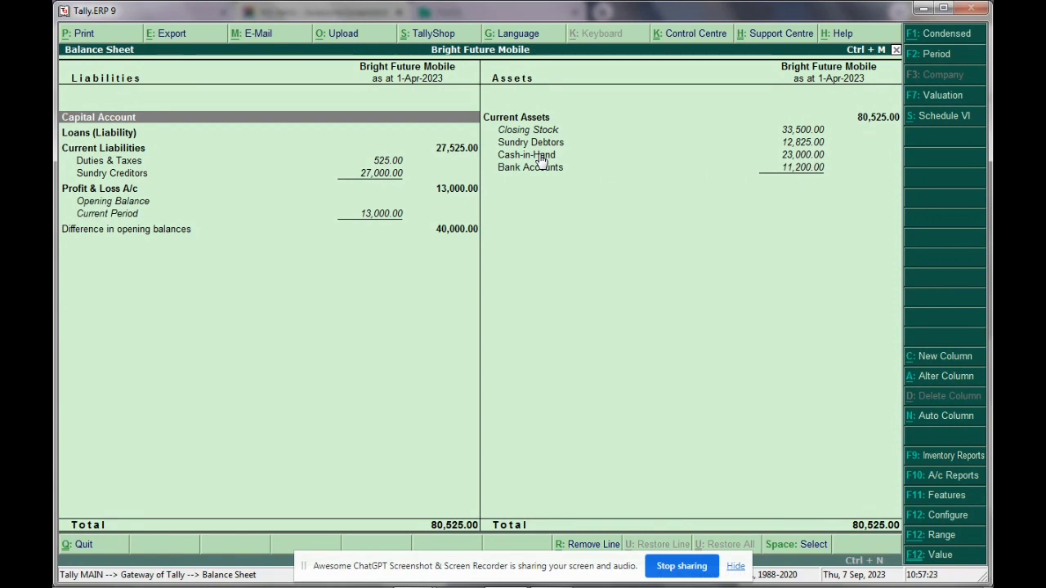
key(Escape)
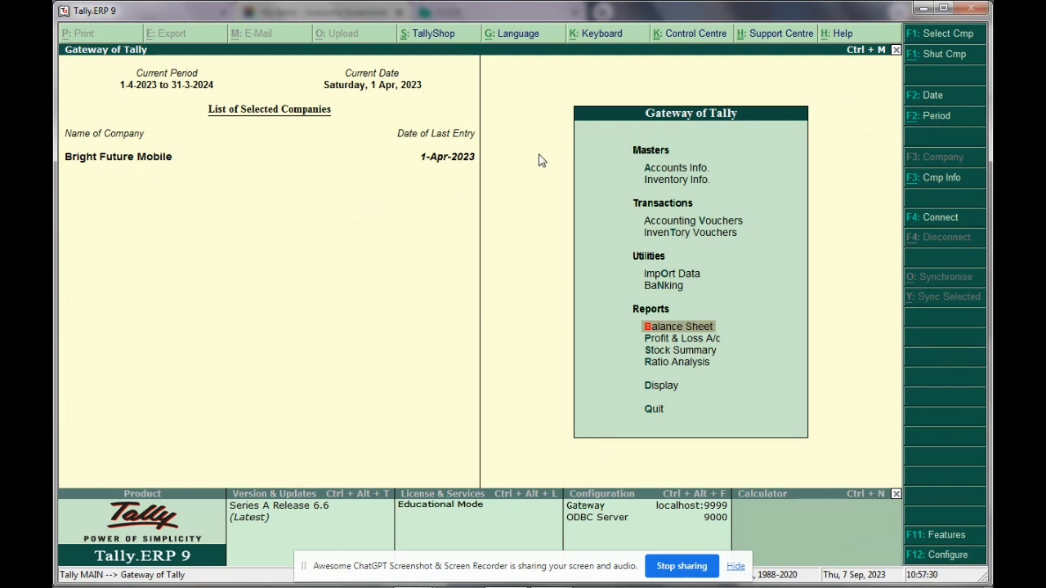
Start a third contra voucher and credit HDFC Saving Bank Account with 5,000
key(v)
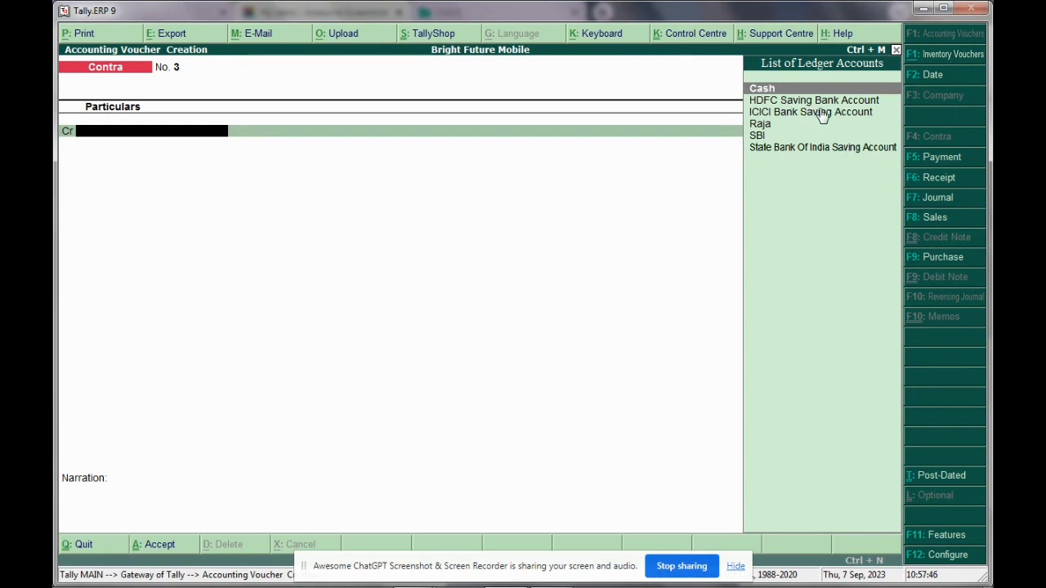
key(Down)
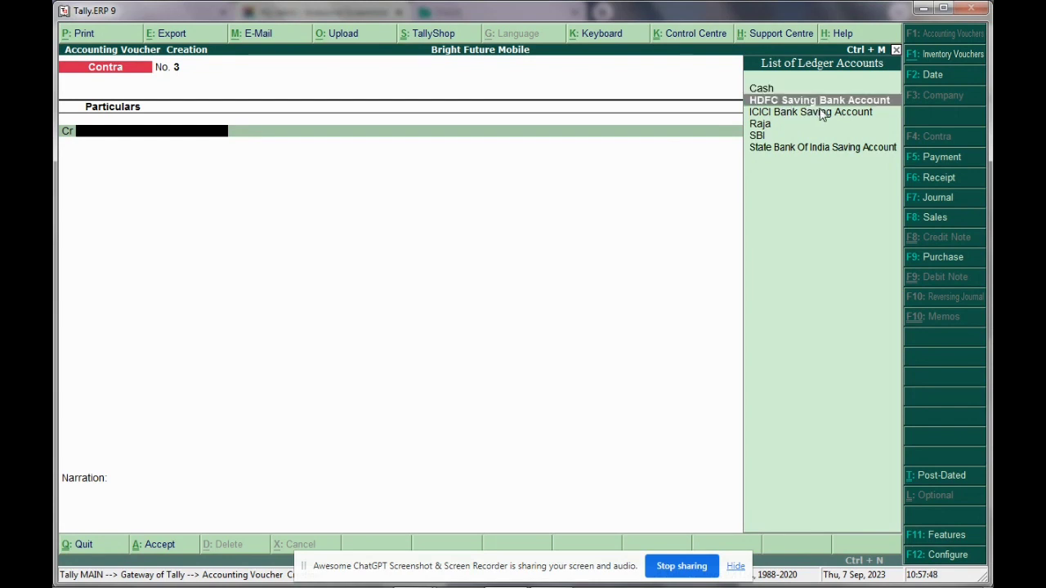
key(Return)
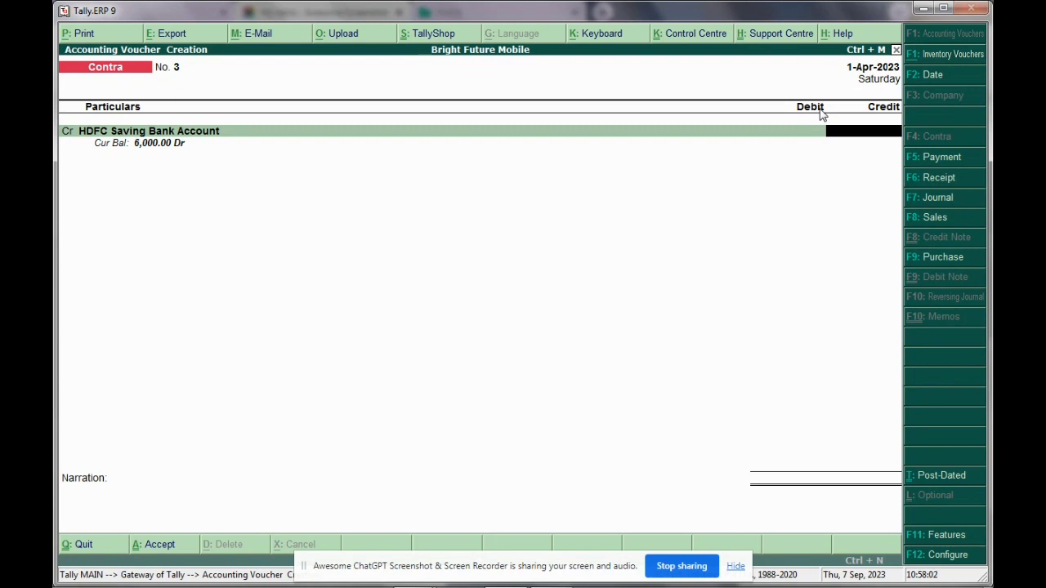
text(500)
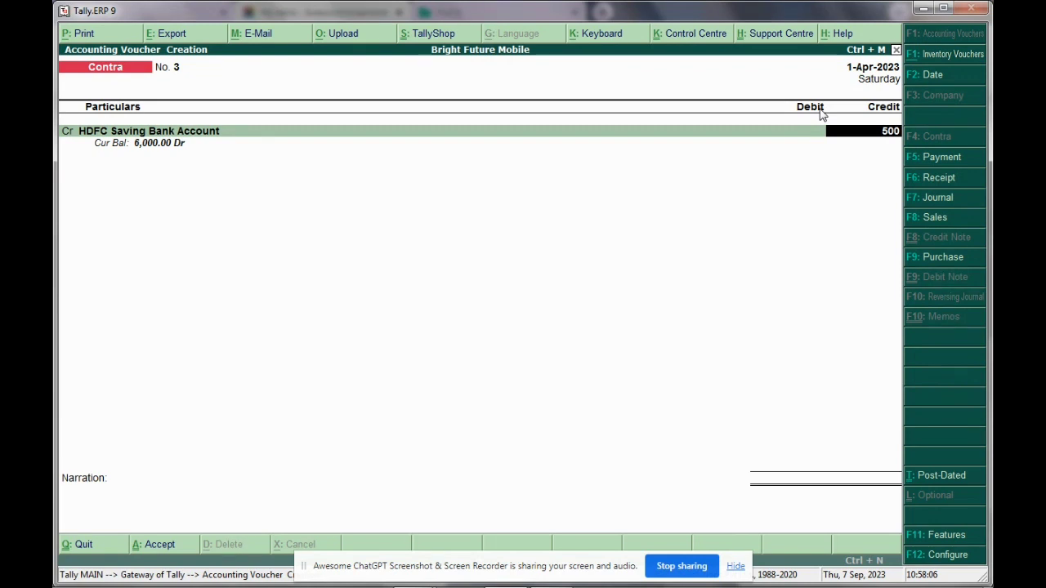
text(0)
key(Return)
Allocate the HDFC amount as a Cheque dated 1-Apr-2023, with cheque range Not Applicable and no instrument number
key(Return)
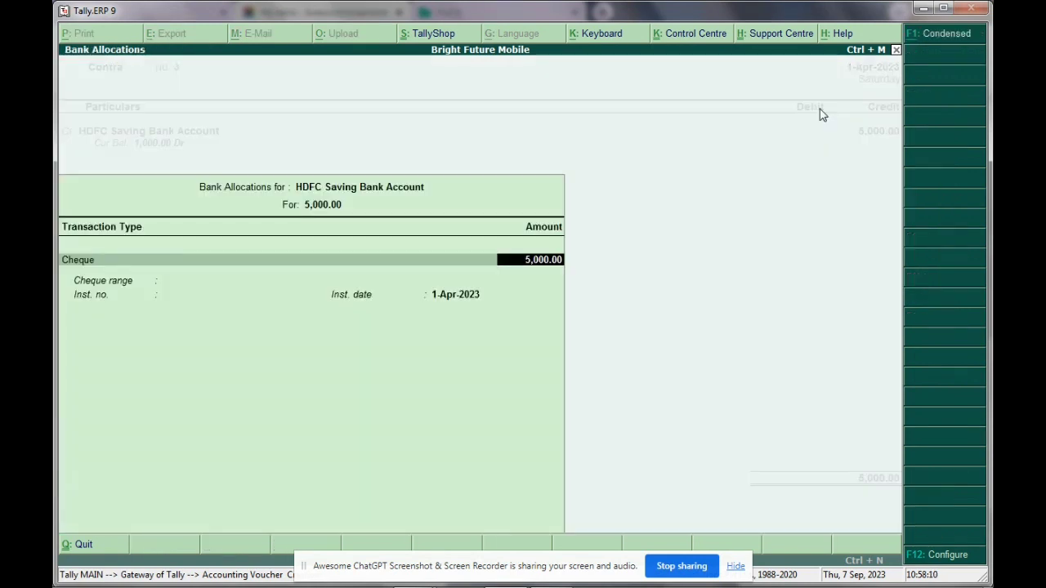
key(Return)
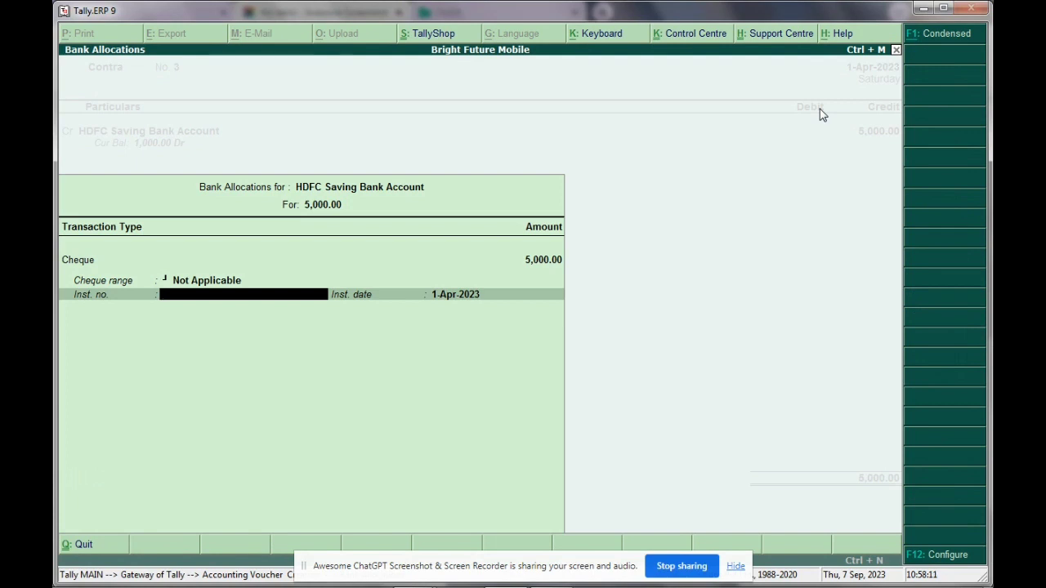
key(Return)
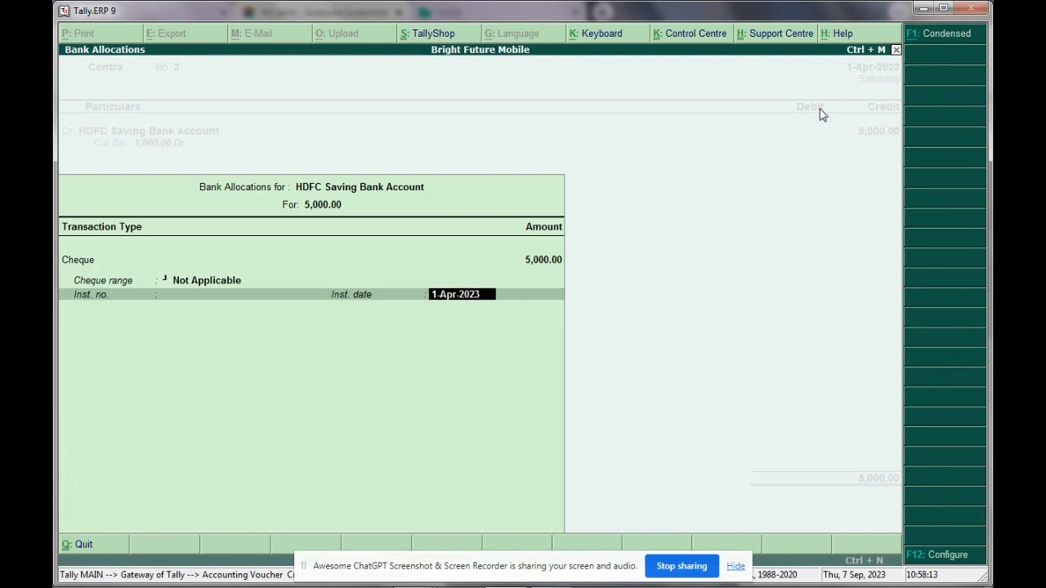
key(Return)
key(Return)
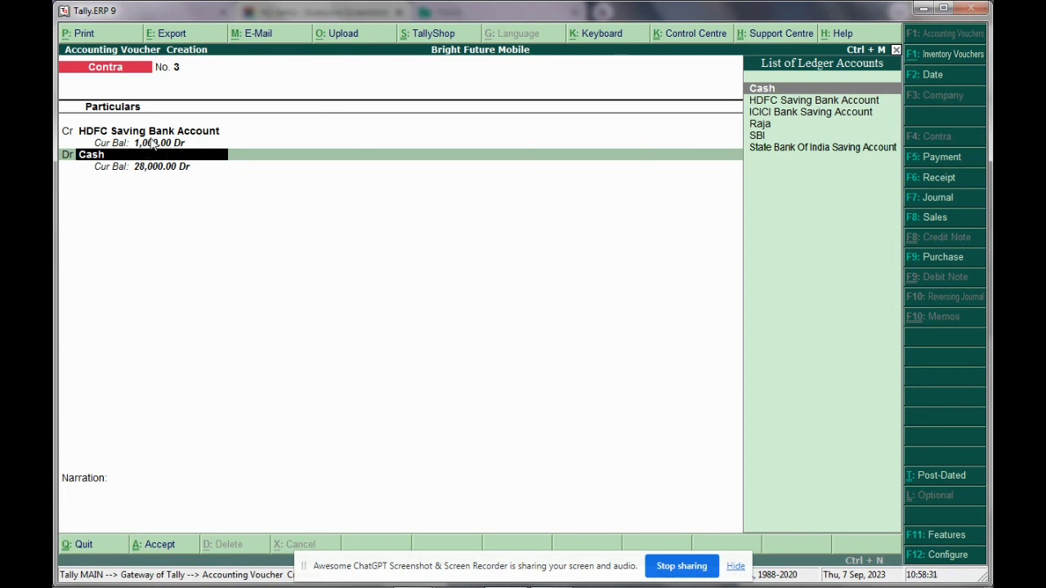
Debit ICICI Bank Saving Account with 5,000 in place of the suggested Cash ledger
key(Down)
key(Down)
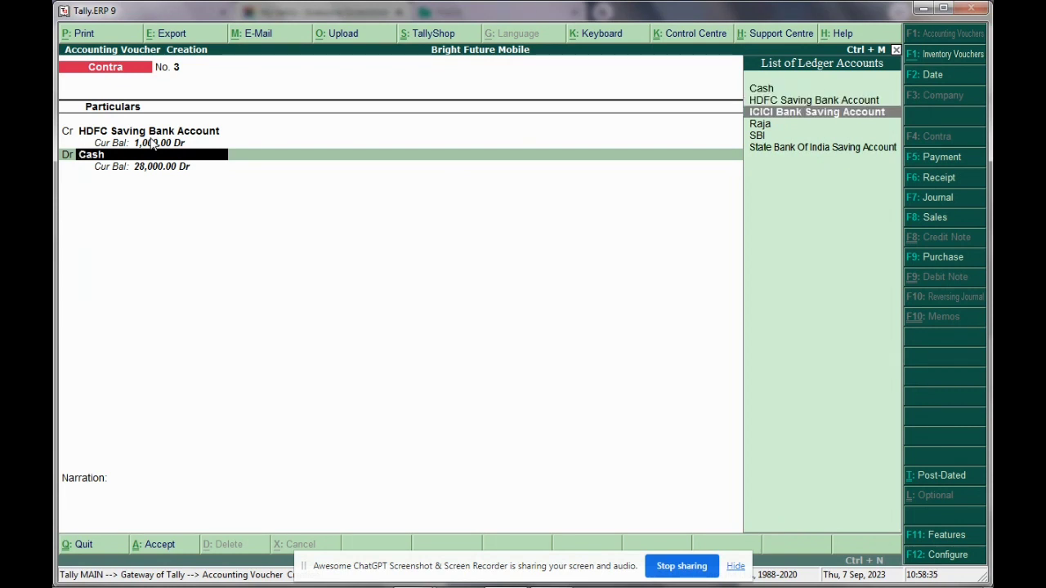
key(Return)
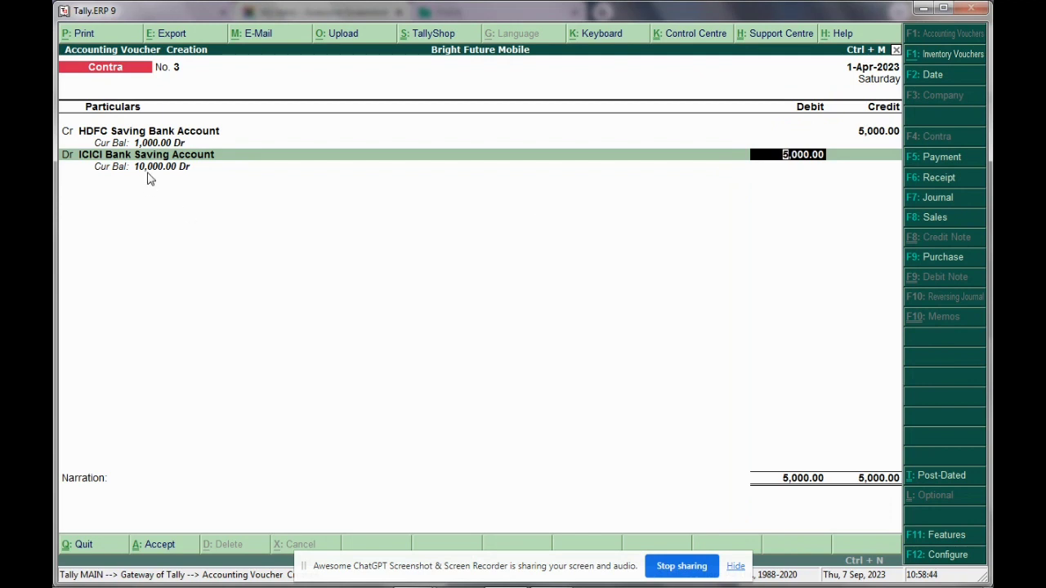
key(Return)
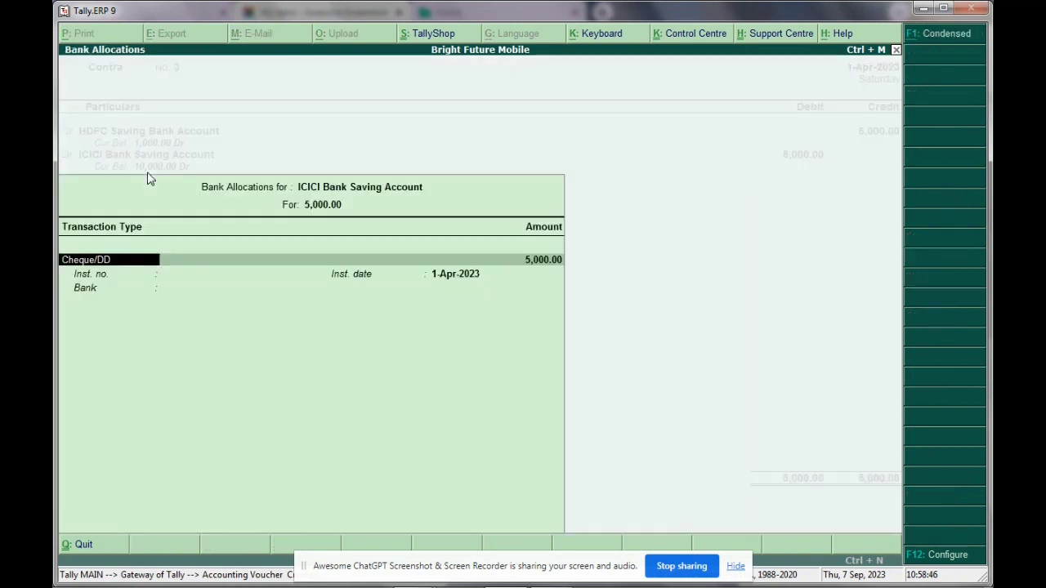
Allocate the ICICI amount as Cheque/DD dated 1-Apr-2023 with instrument number and bank blank, and save the voucher without a narration
key(Return)
key(Return)
key(Return)
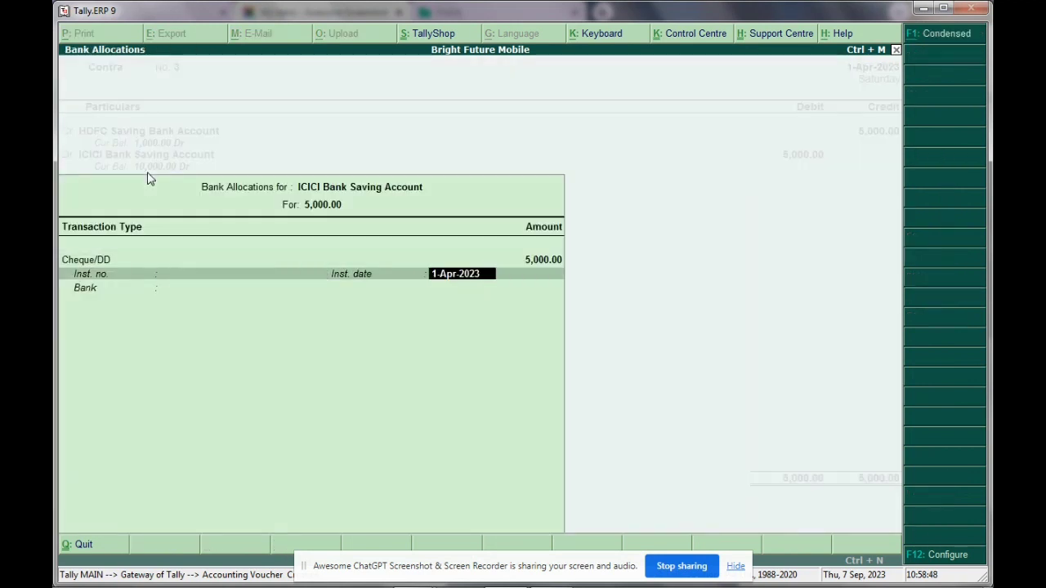
key(Return)
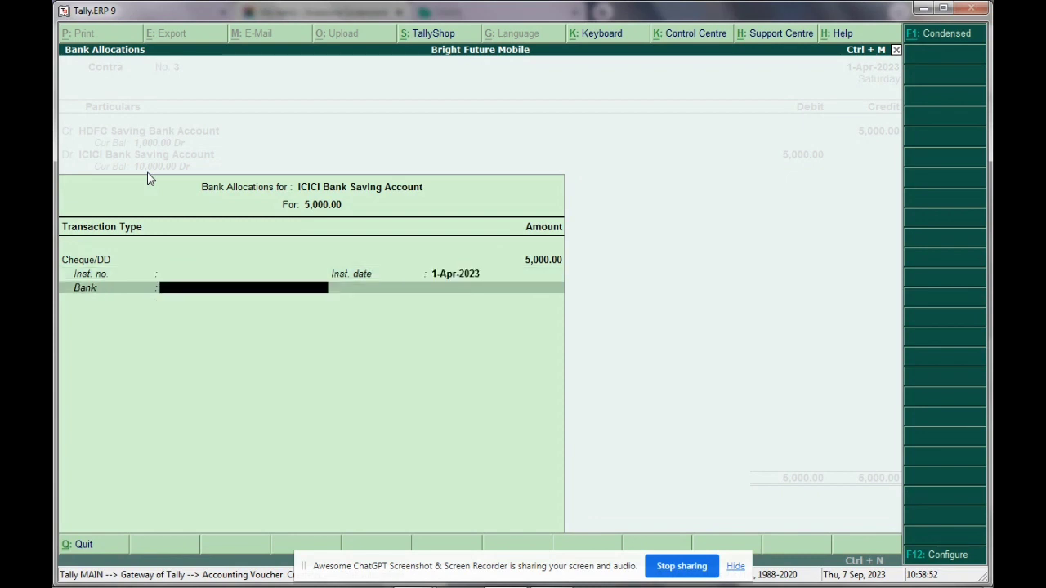
key(Return)
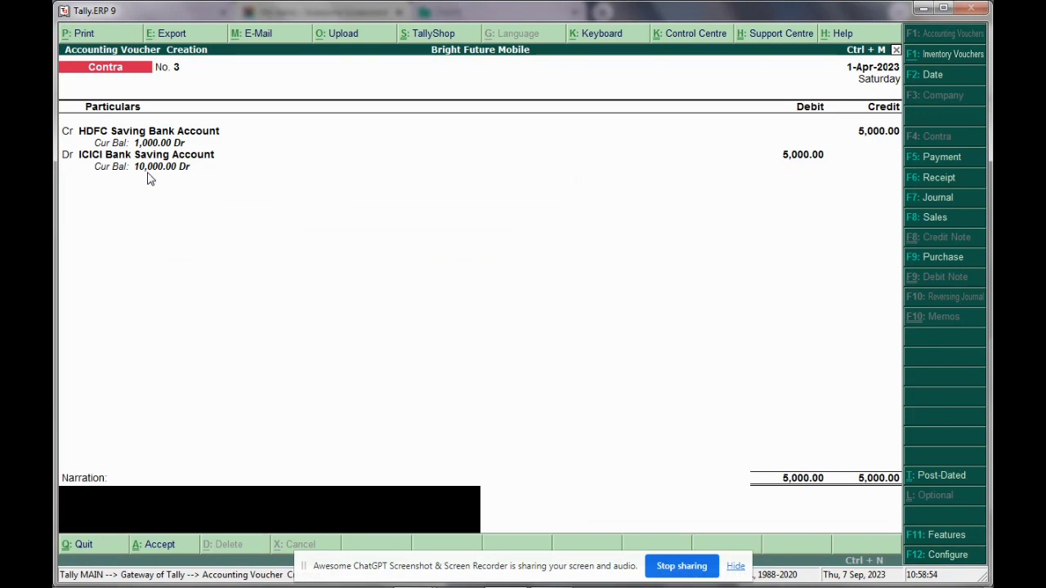
key(Return)
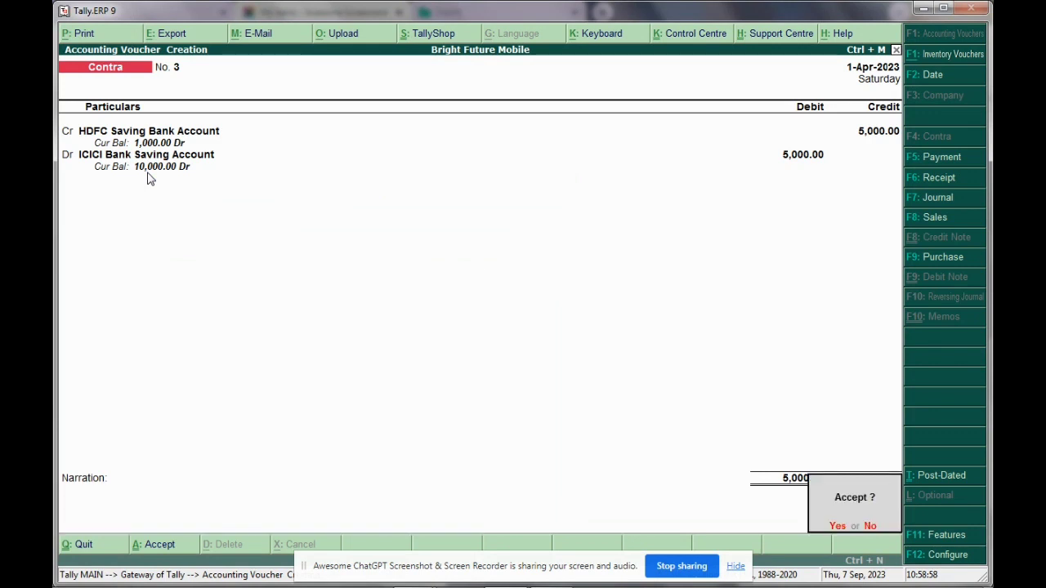
click(838, 525)
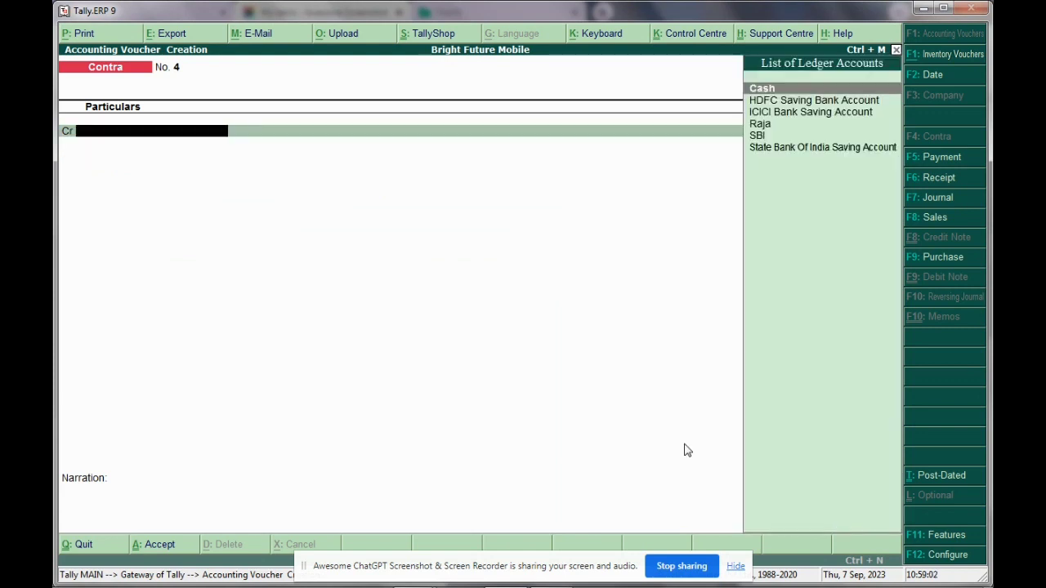